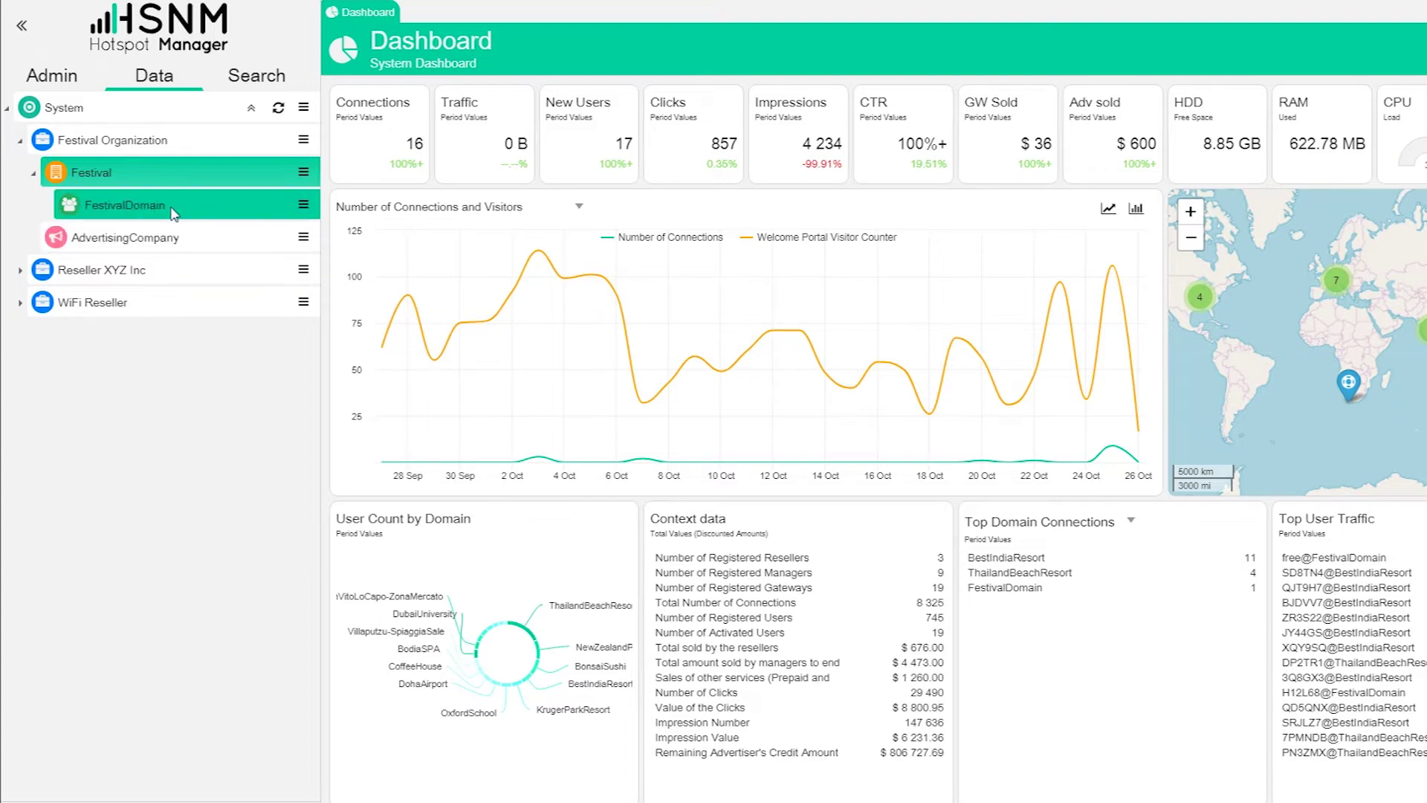
Choose Add Gateway from FestivalDomain's actions menu
left_click(303, 207)
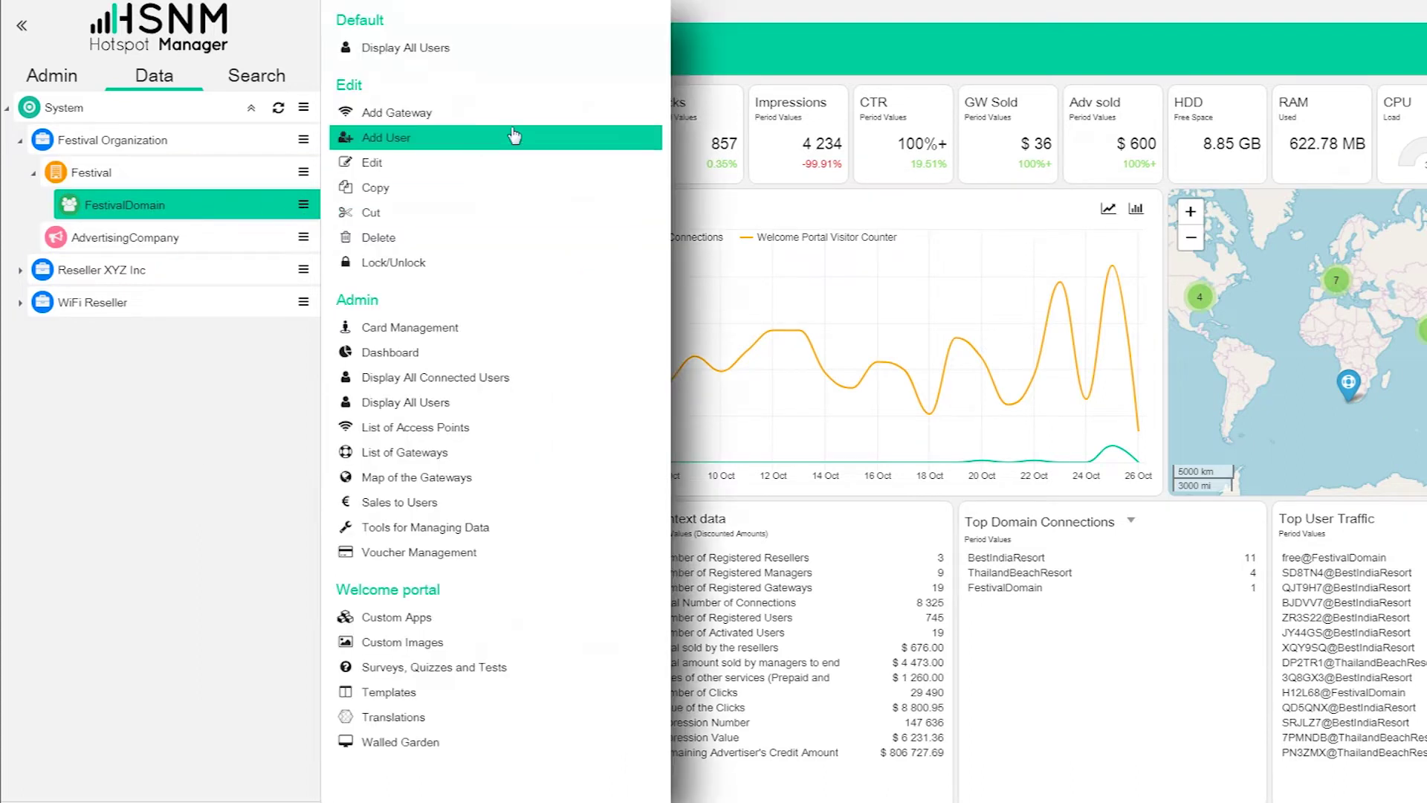
left_click(543, 116)
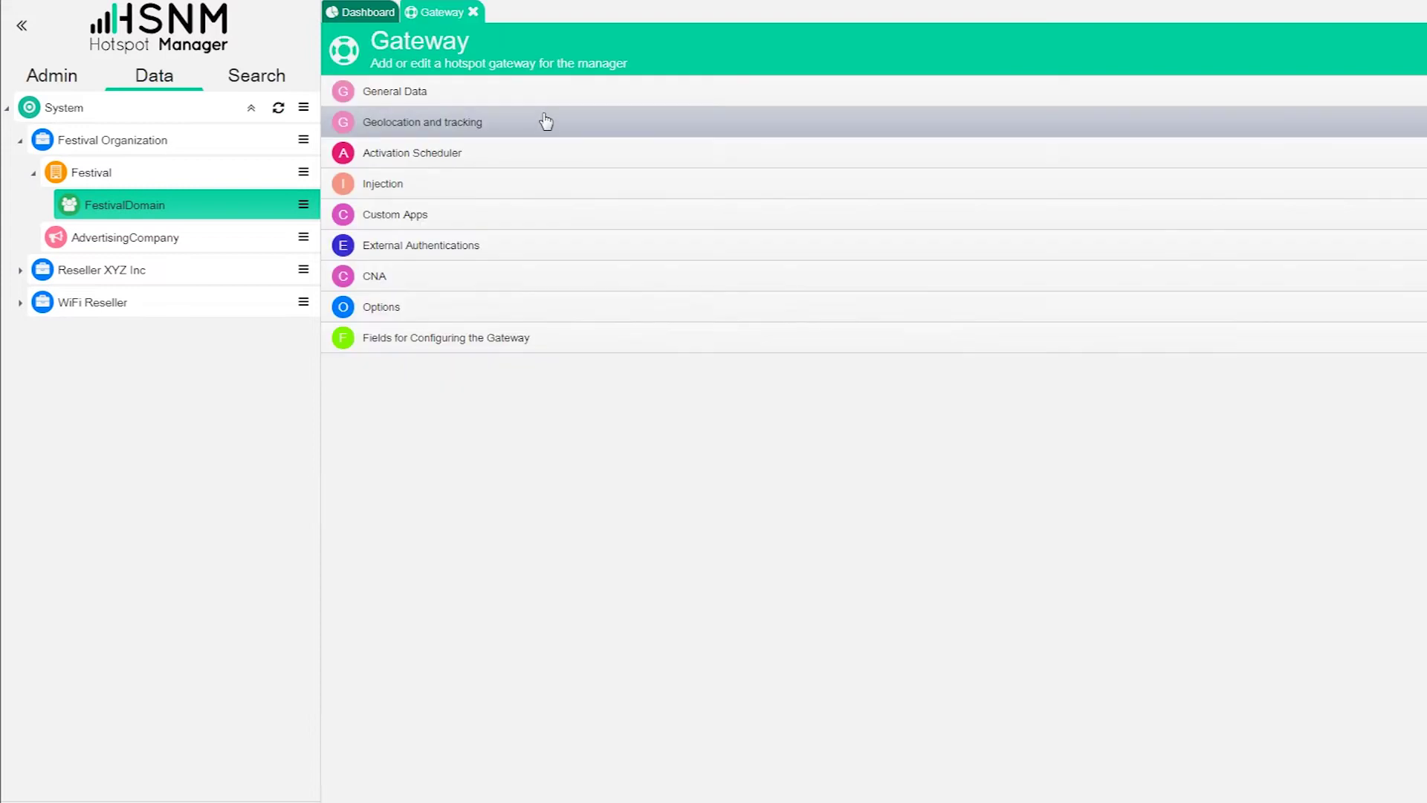
In General Data, rename the gateway from Gateway1 to ExternalGateway
left_click(414, 97)
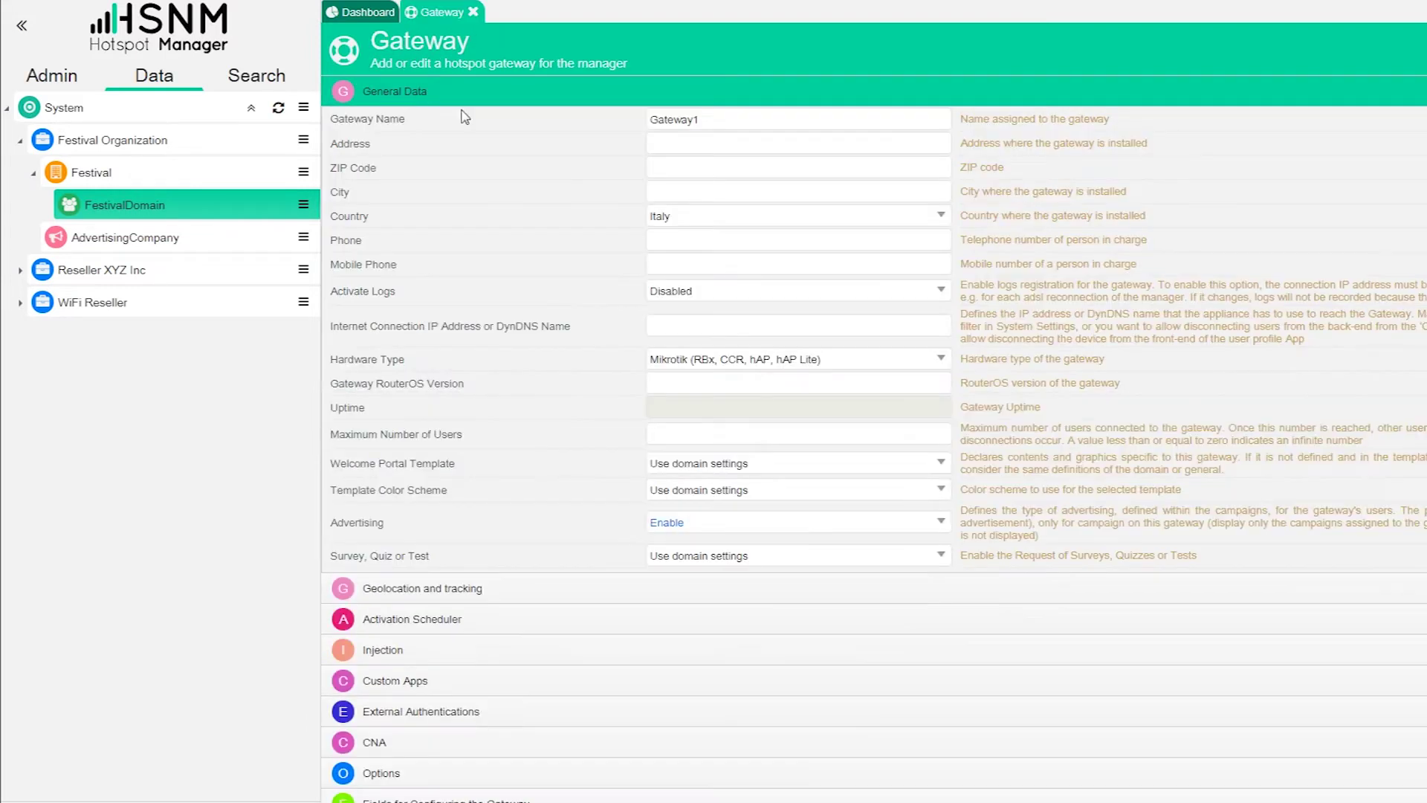
double_click(755, 121)
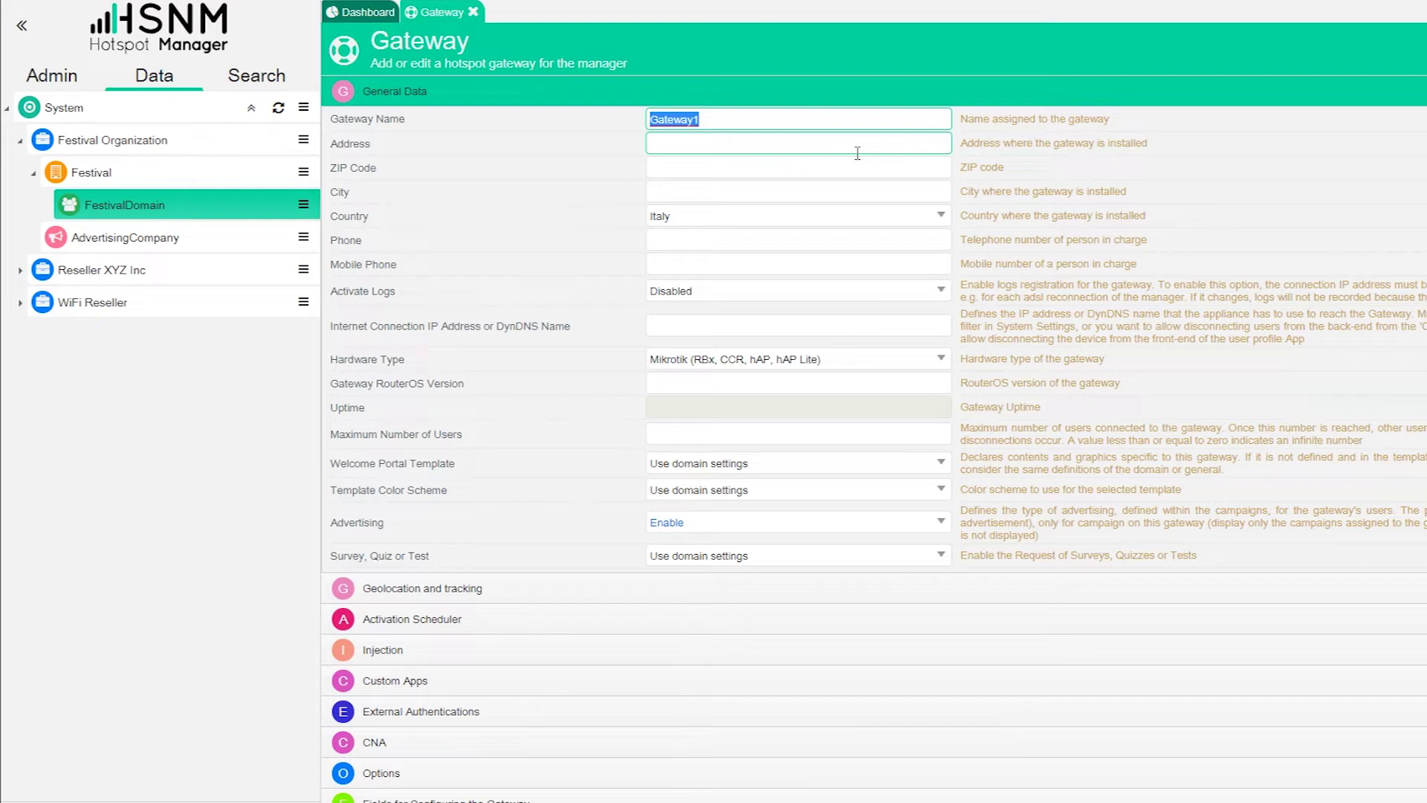
type("ExternalGateway")
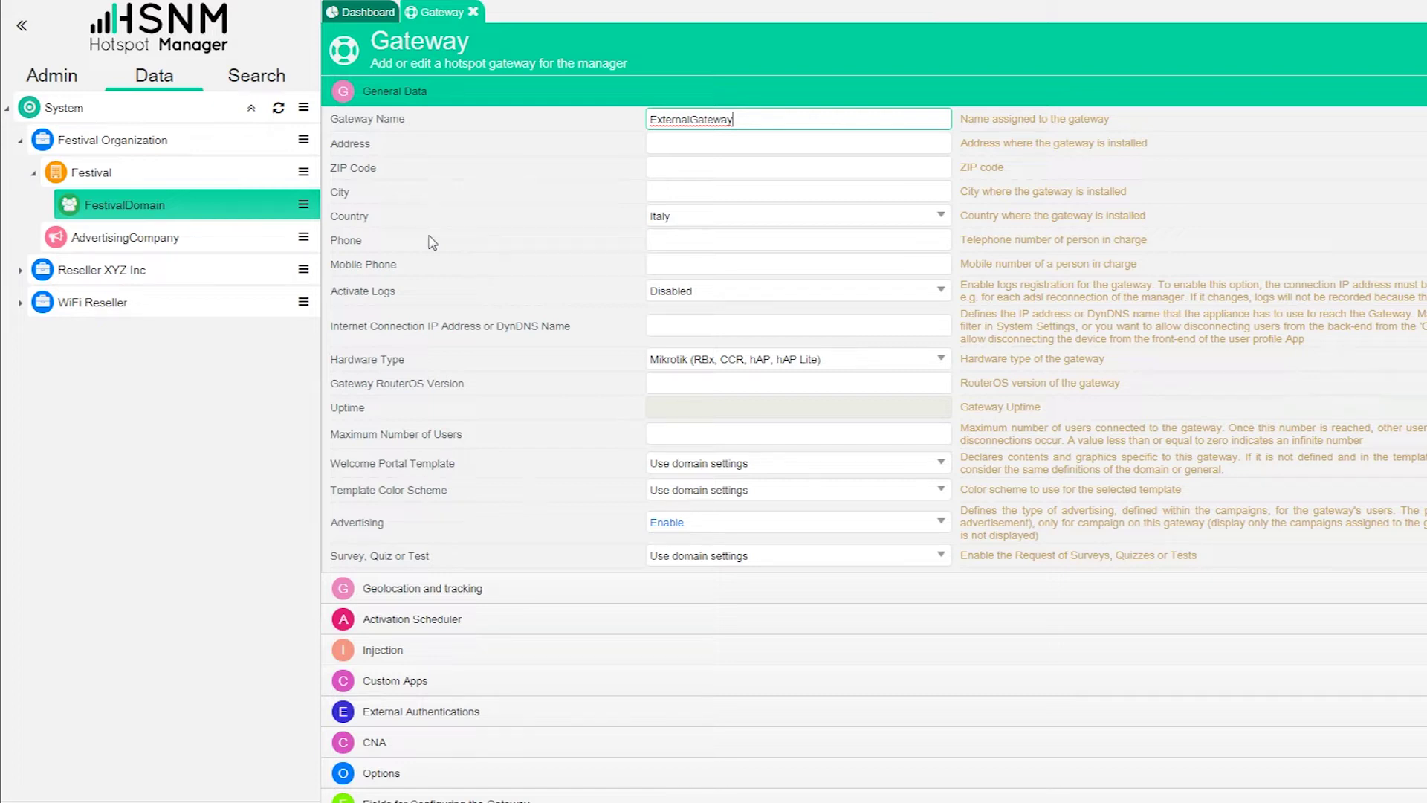
left_click(340, 364)
Keep the hardware type as Mikrotik (RBx, CCR, hAP, hAP Lite)
triple_click(340, 365)
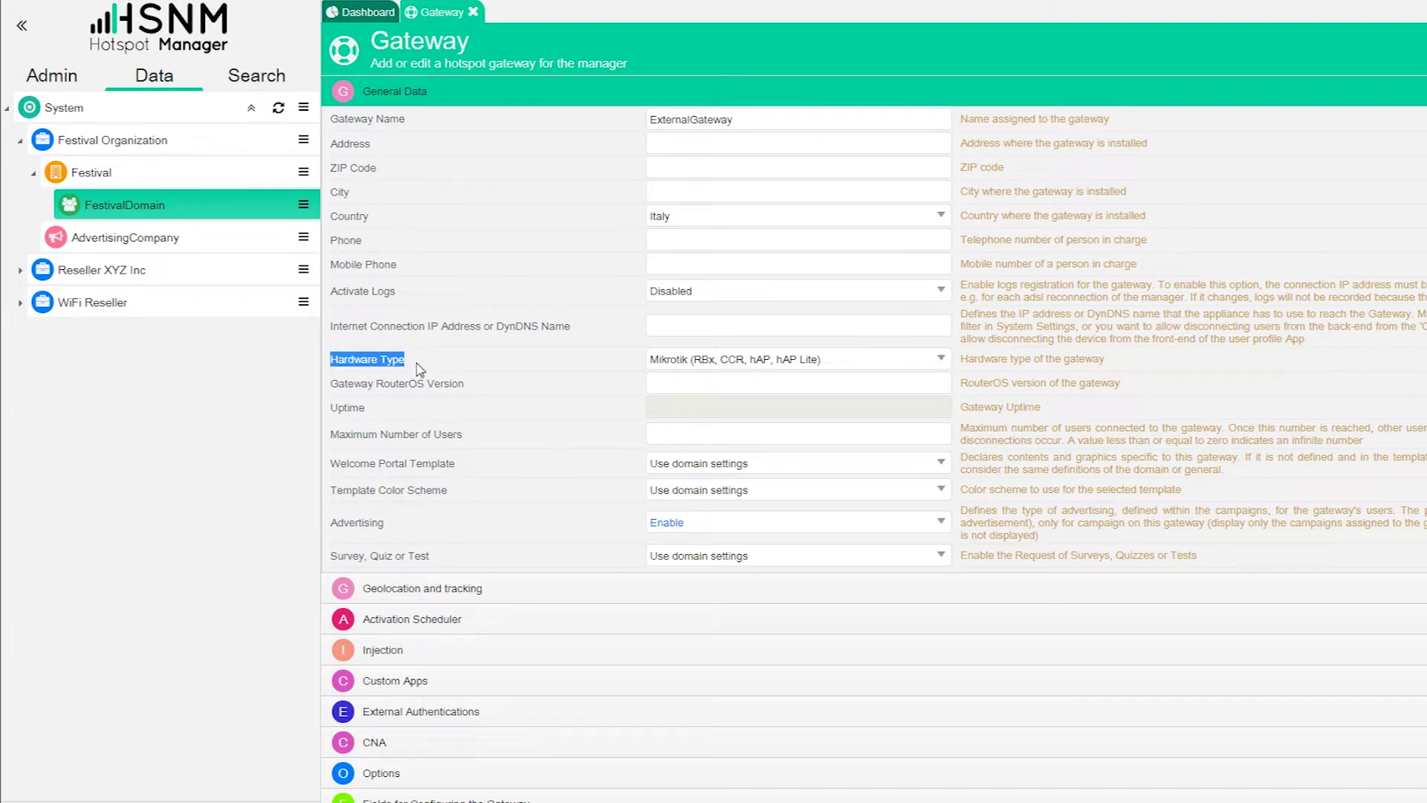
left_click(753, 361)
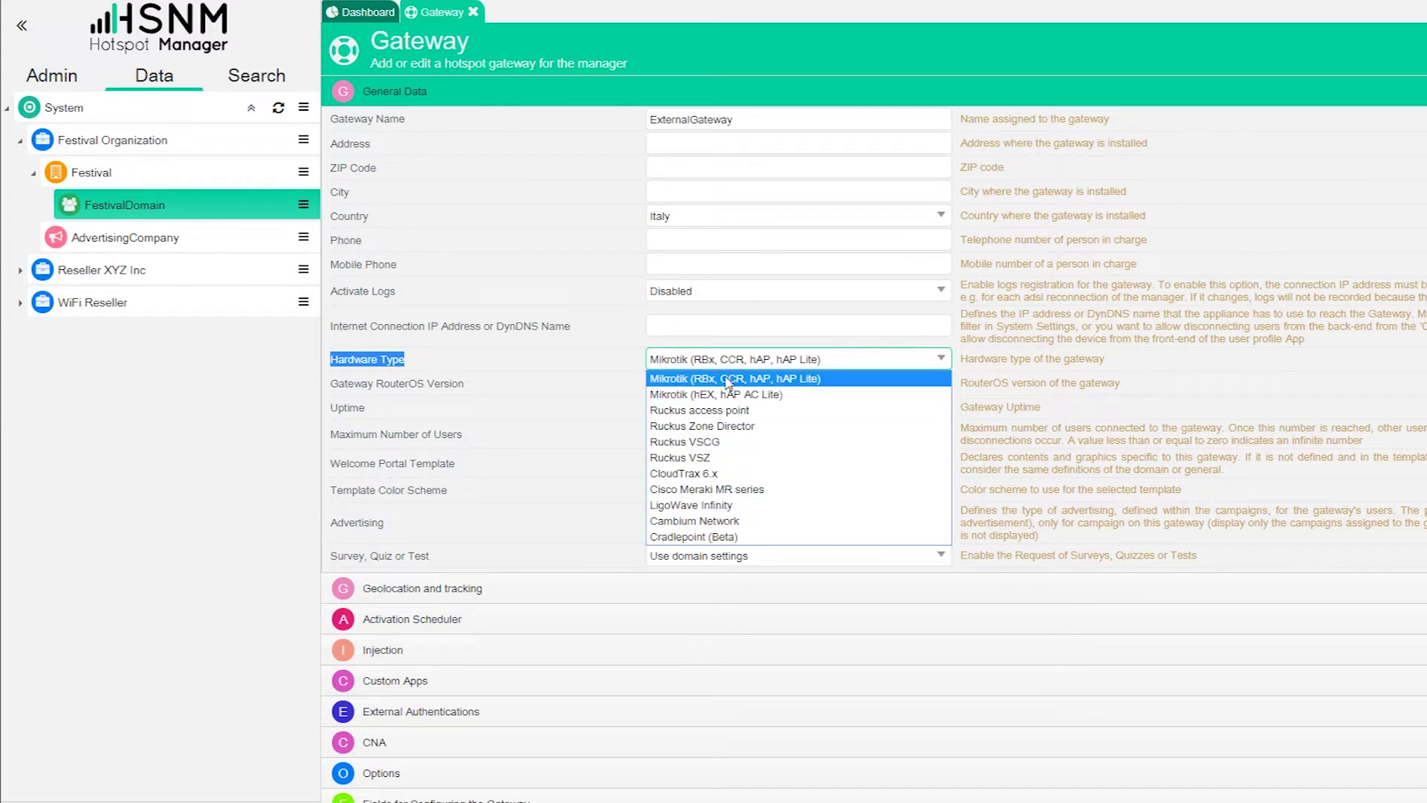
left_click(685, 380)
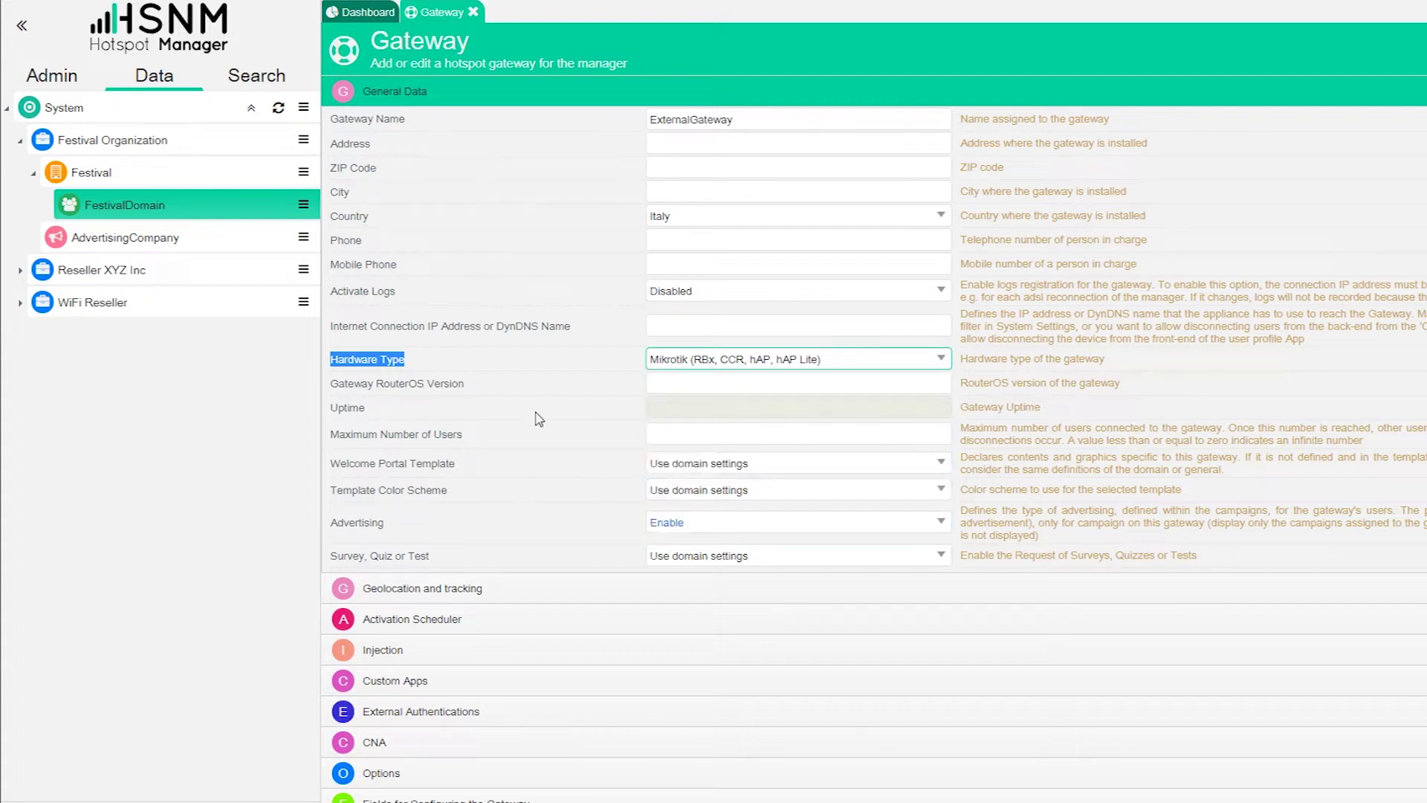
left_click(502, 434)
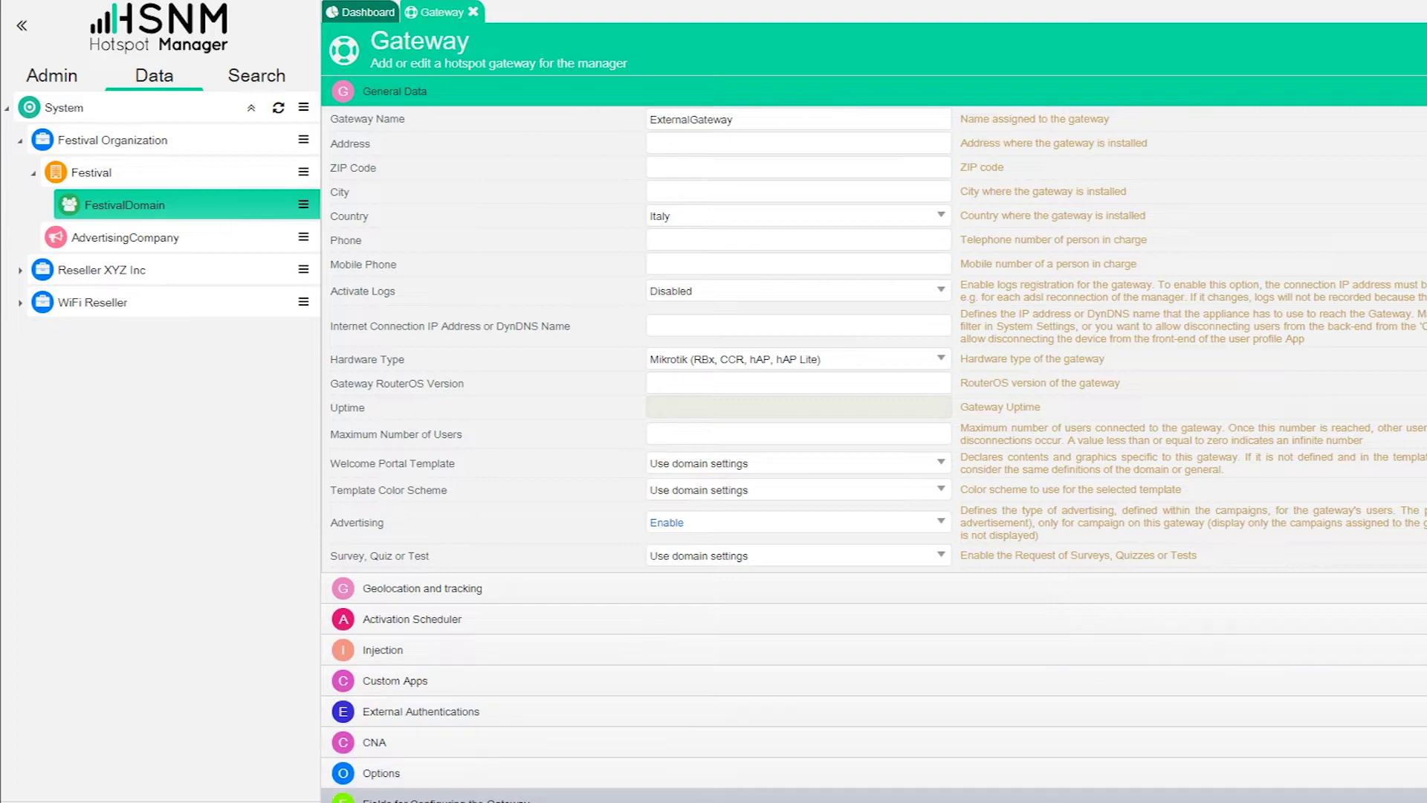
Enable Wireless in the gateway configuration fields and set the SSID to 'Wifi network'
left_click(476, 799)
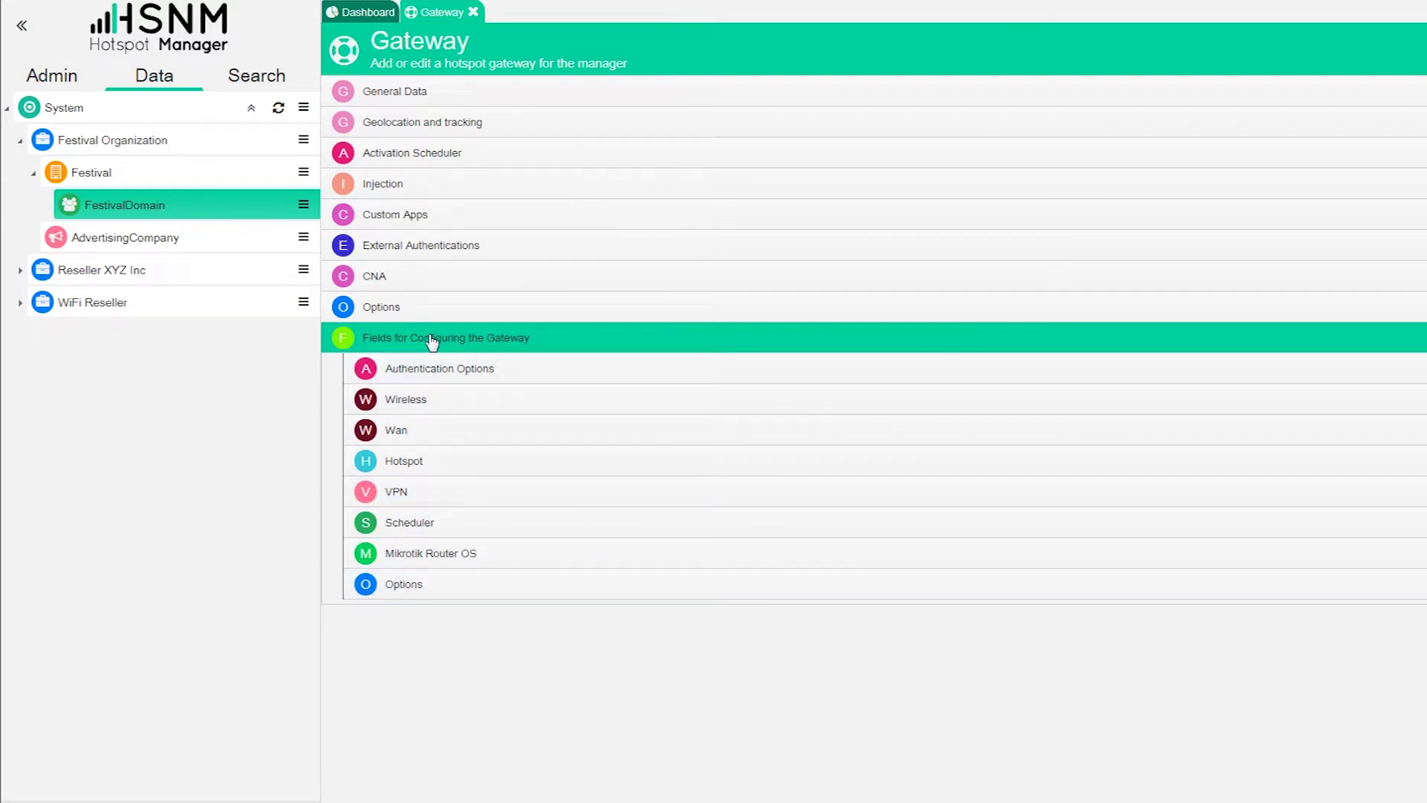
left_click(429, 408)
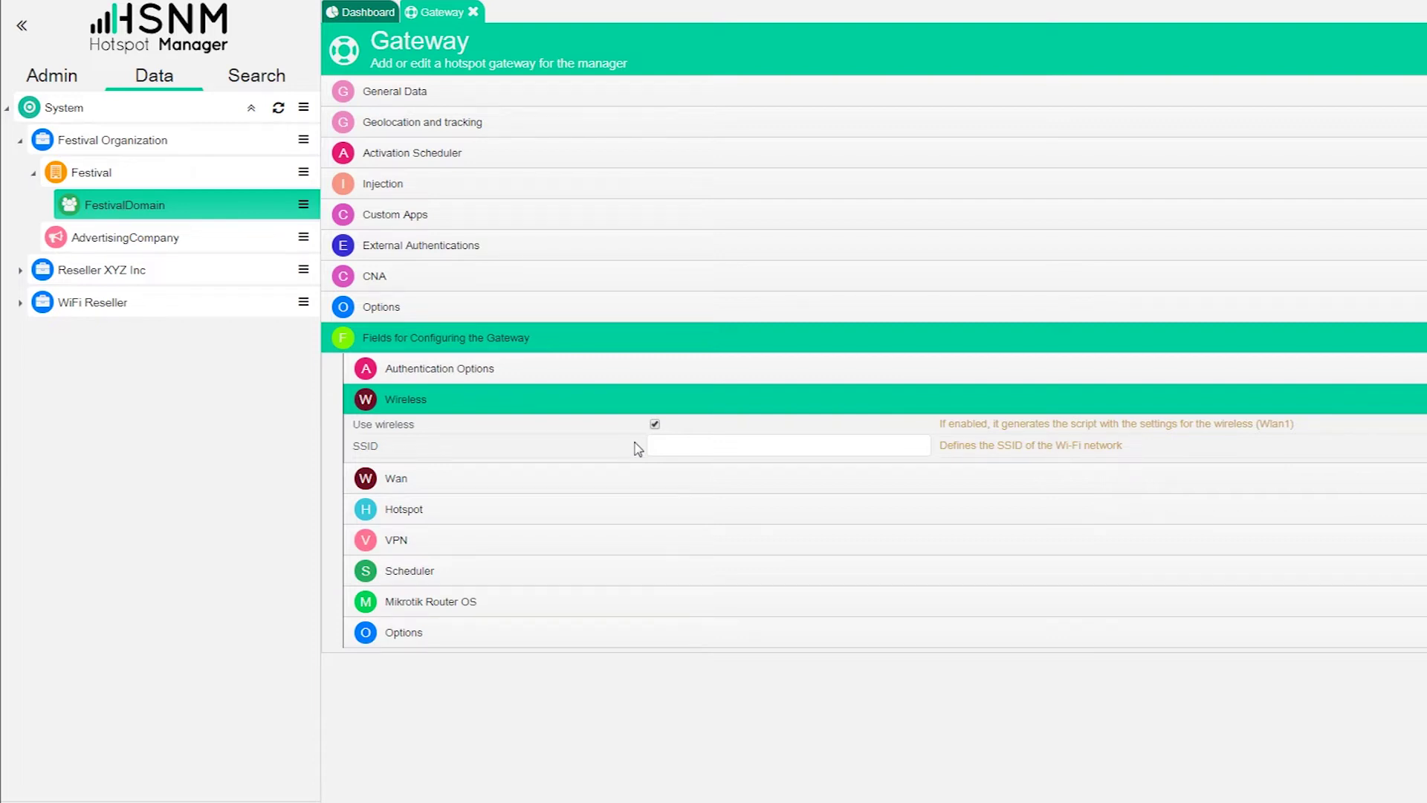
left_click(682, 452)
type("Wifi network")
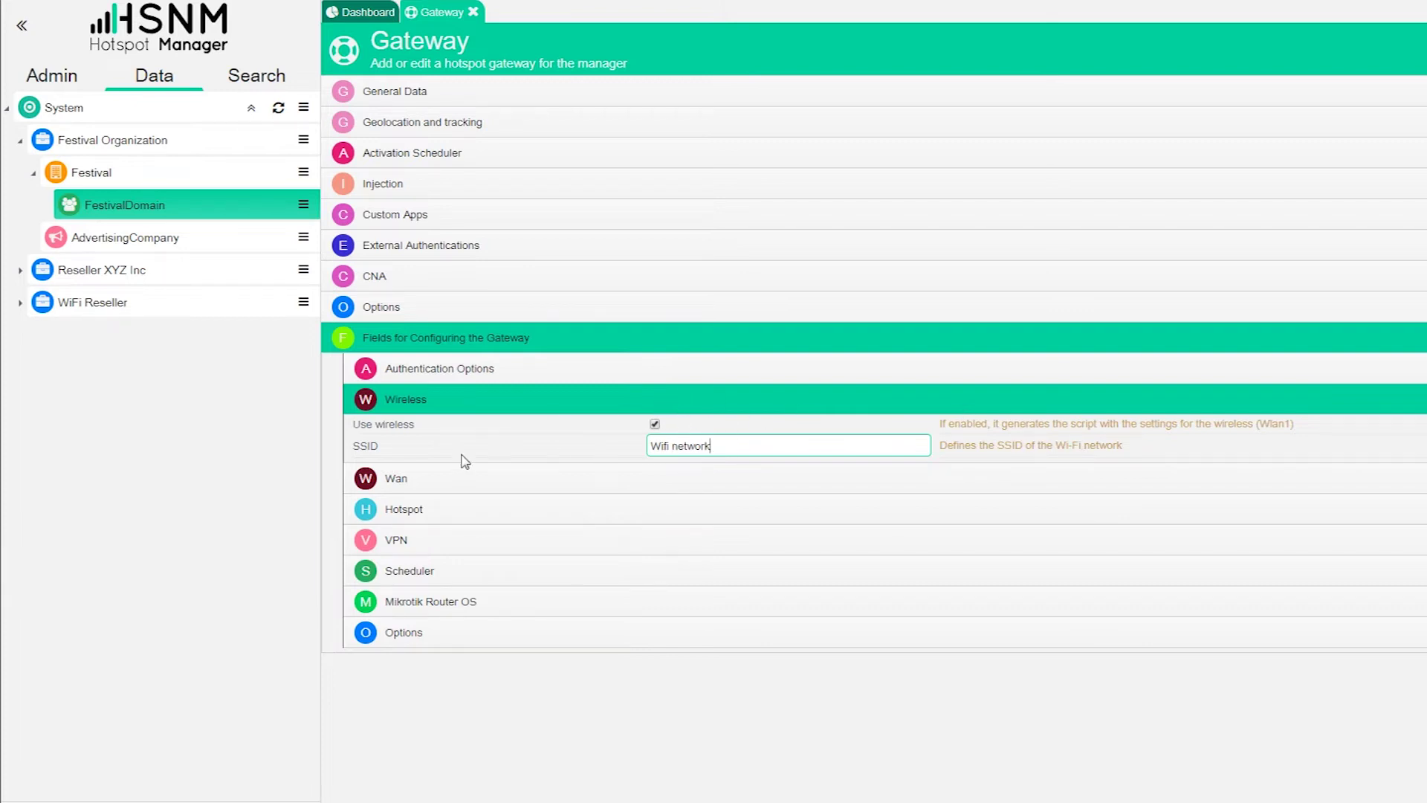
Enable 'It uses DHCP Client for the WAN' and keep ether1 as the WAN interface
left_click(414, 479)
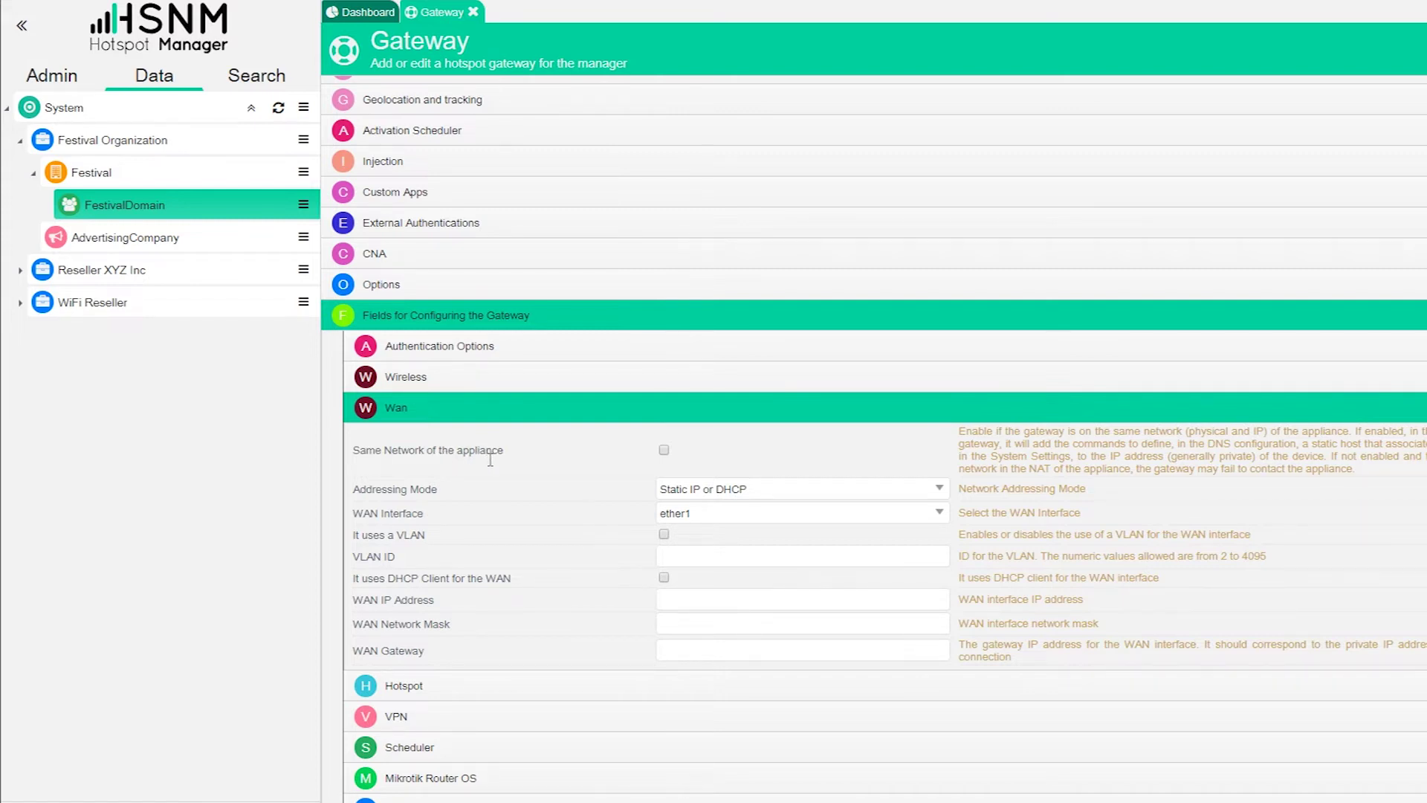
left_click(664, 452)
left_click(665, 453)
left_click(663, 578)
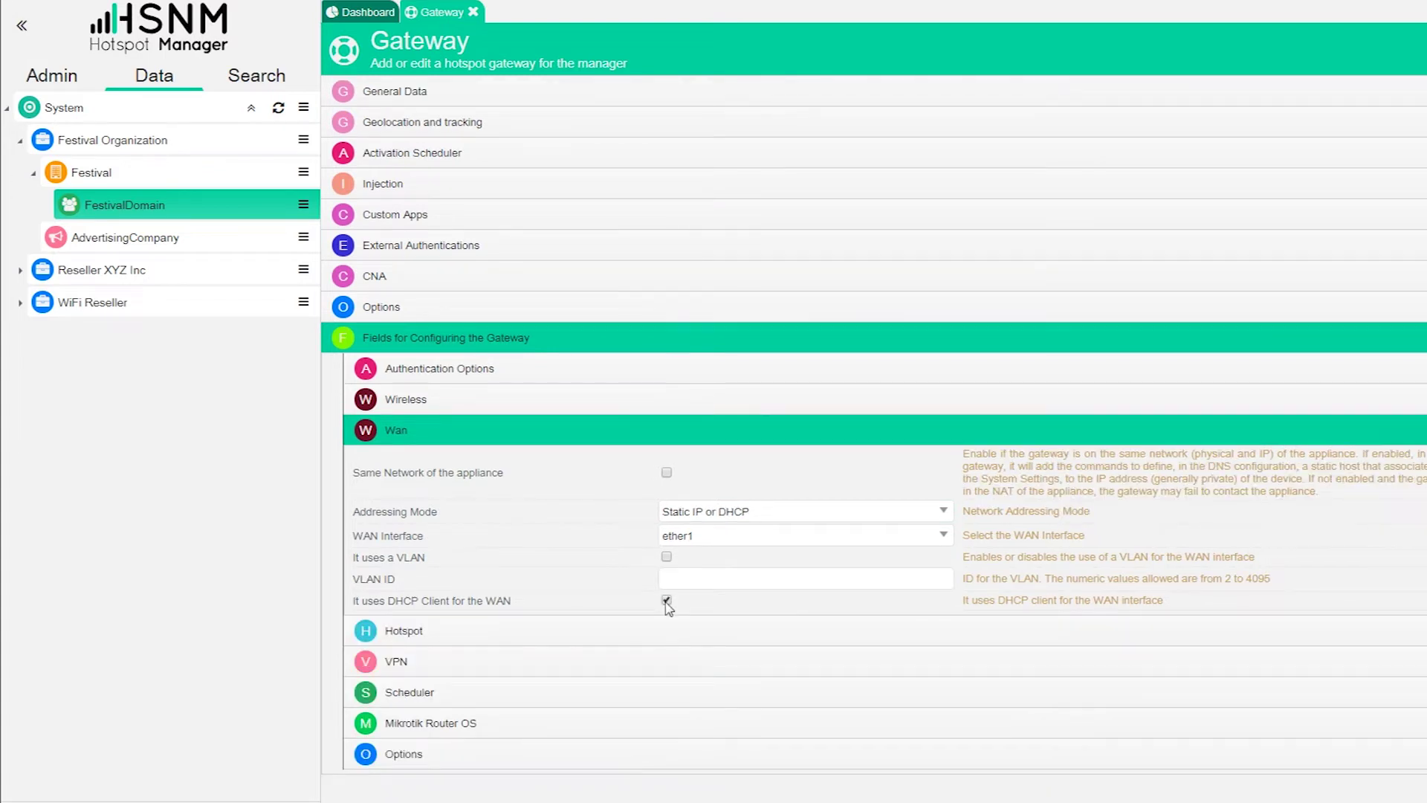
left_click(665, 599)
left_click(684, 623)
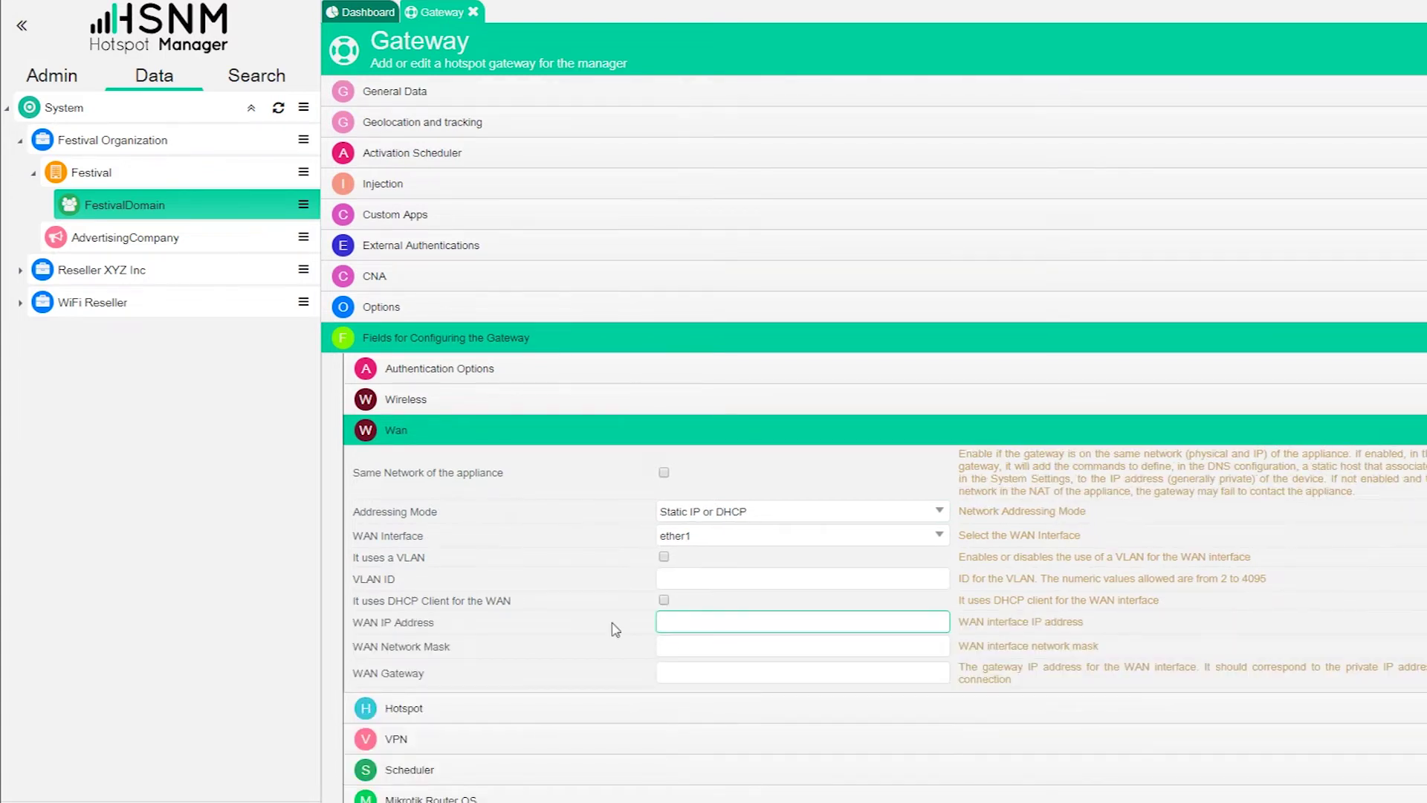
left_click(664, 599)
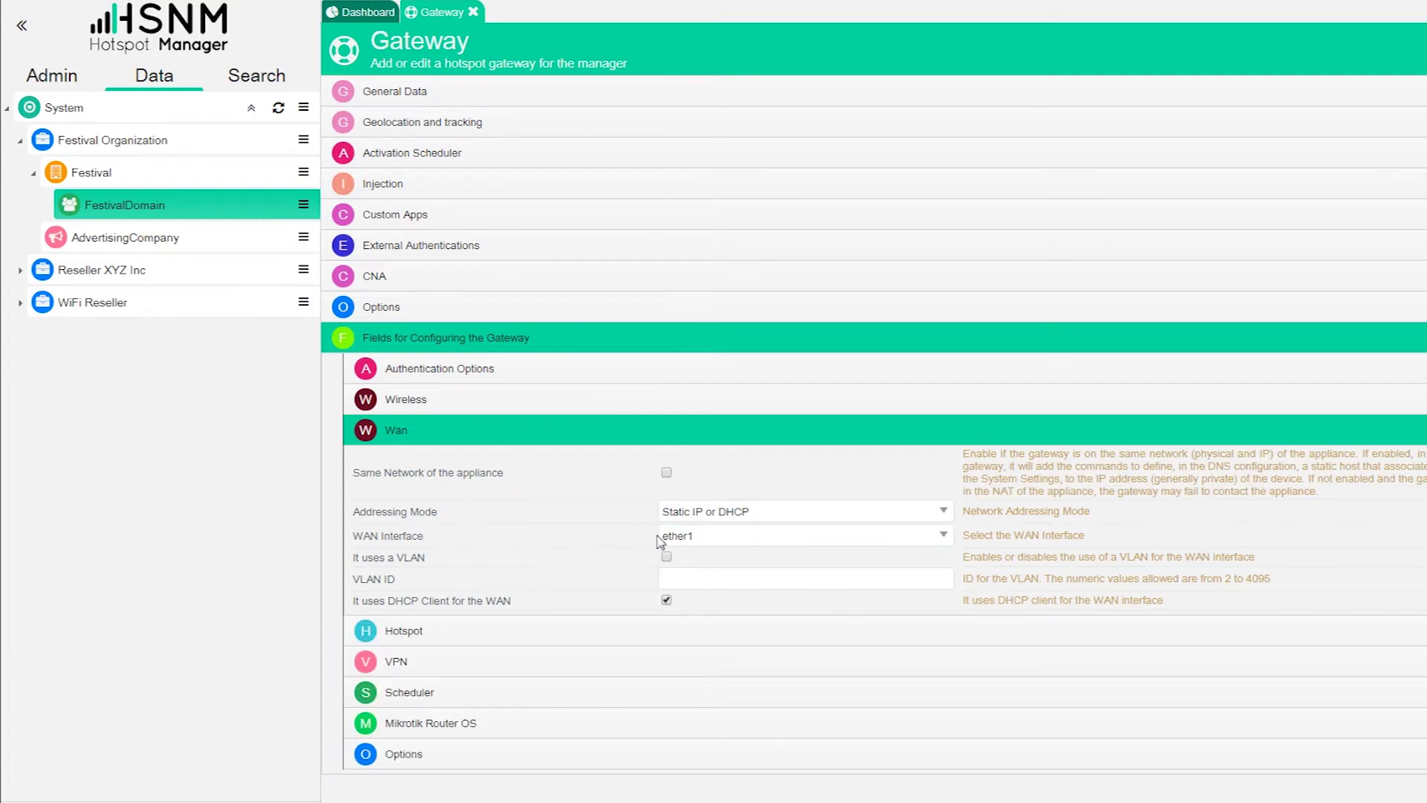
left_click(679, 537)
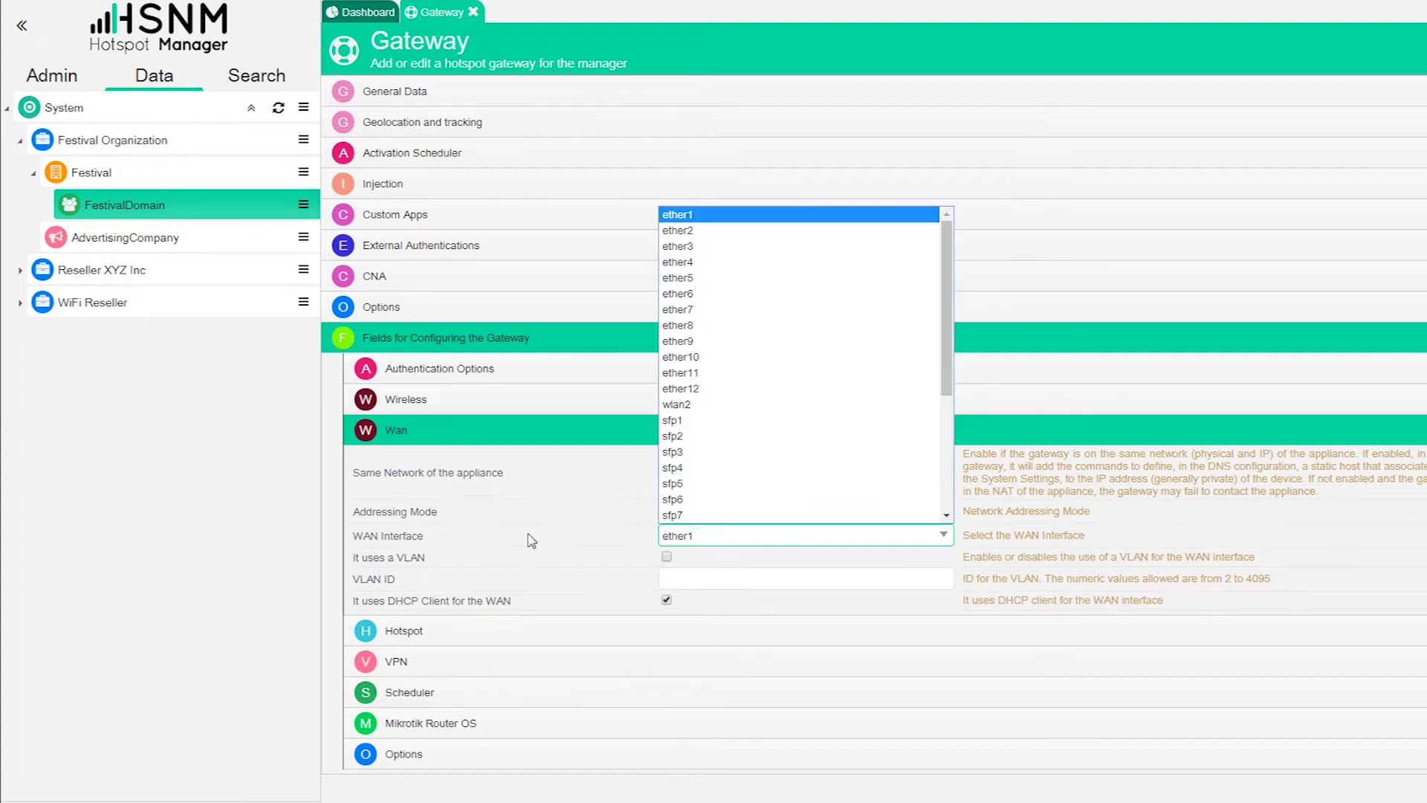
left_click(698, 217)
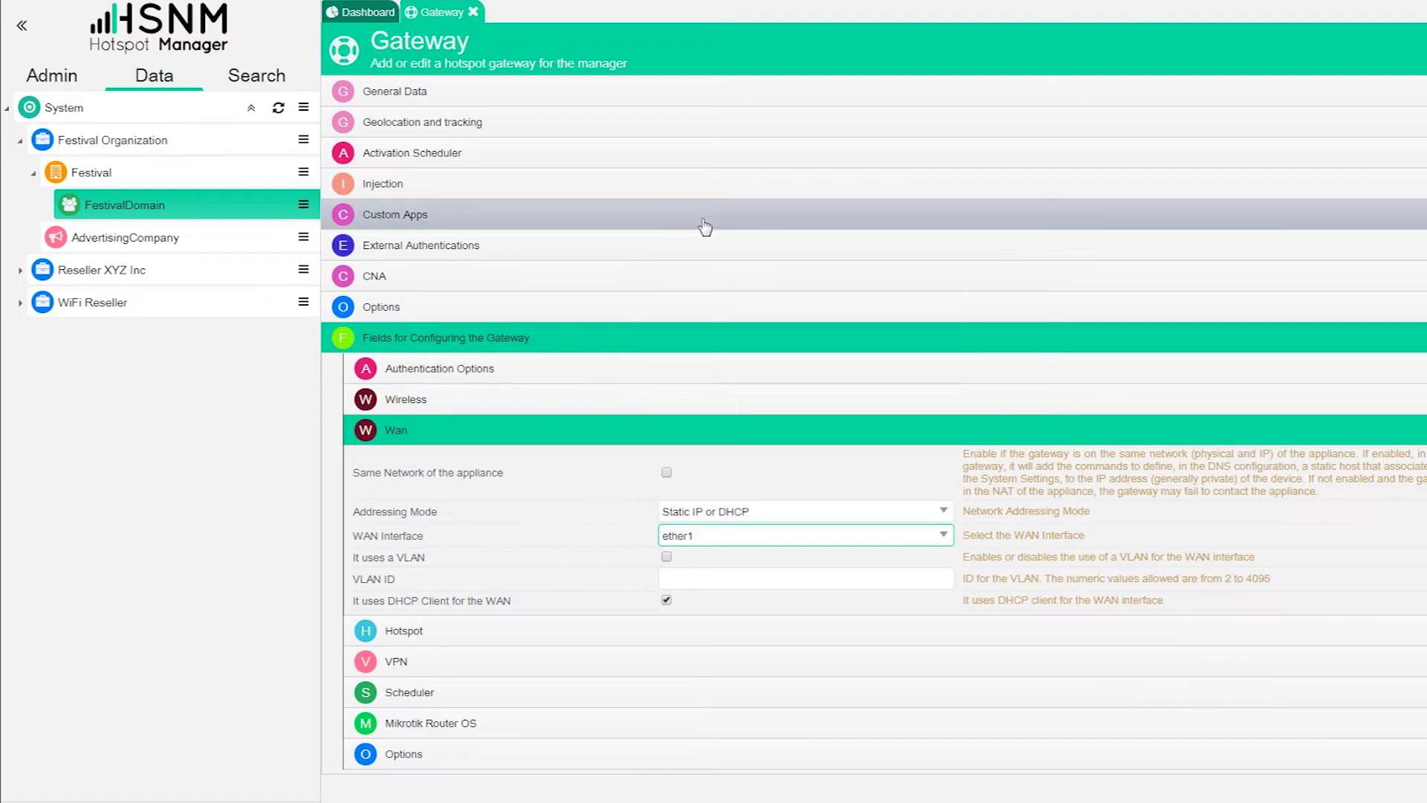
Add Ether2 to the hotspot bridge
left_click(405, 441)
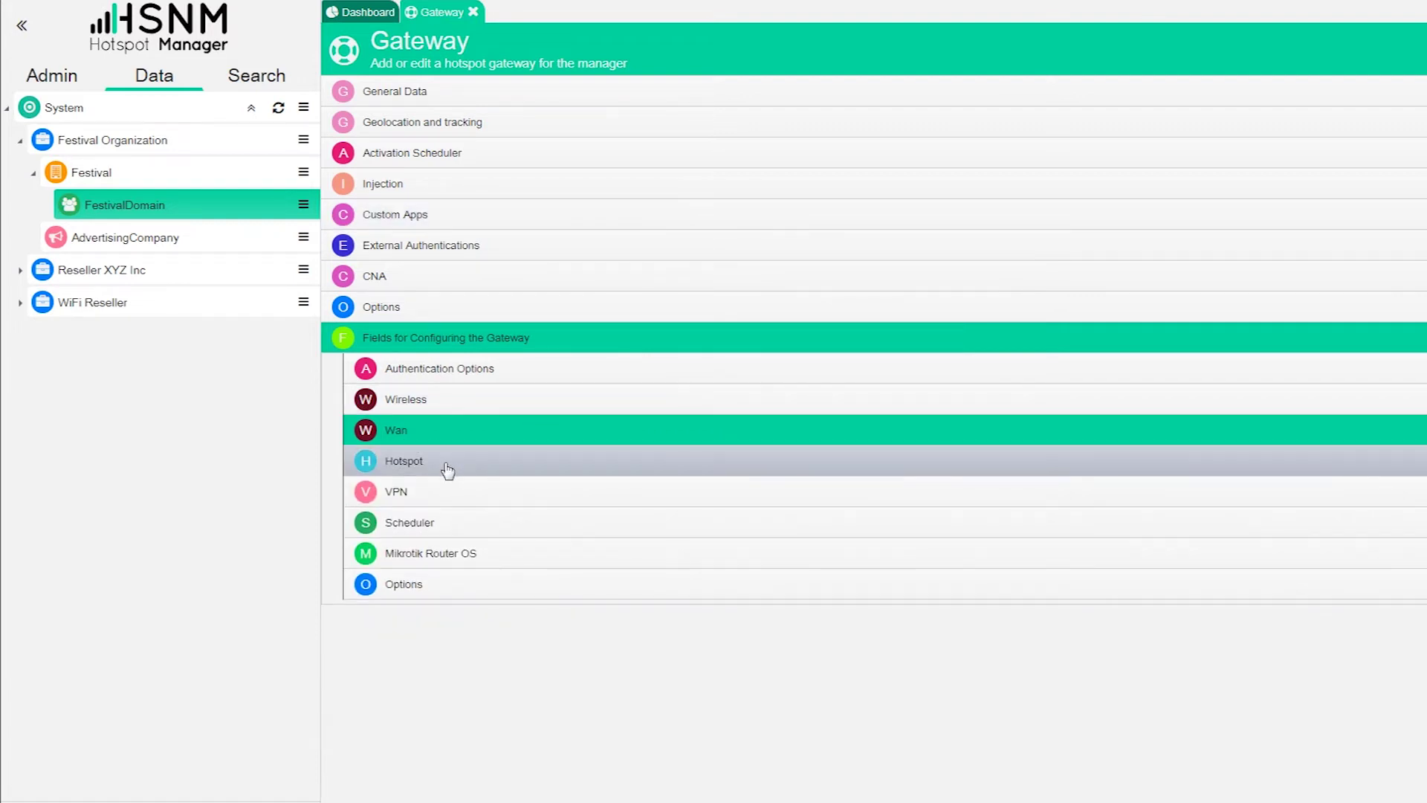
left_click(446, 469)
scroll(453, 467, "down", 2)
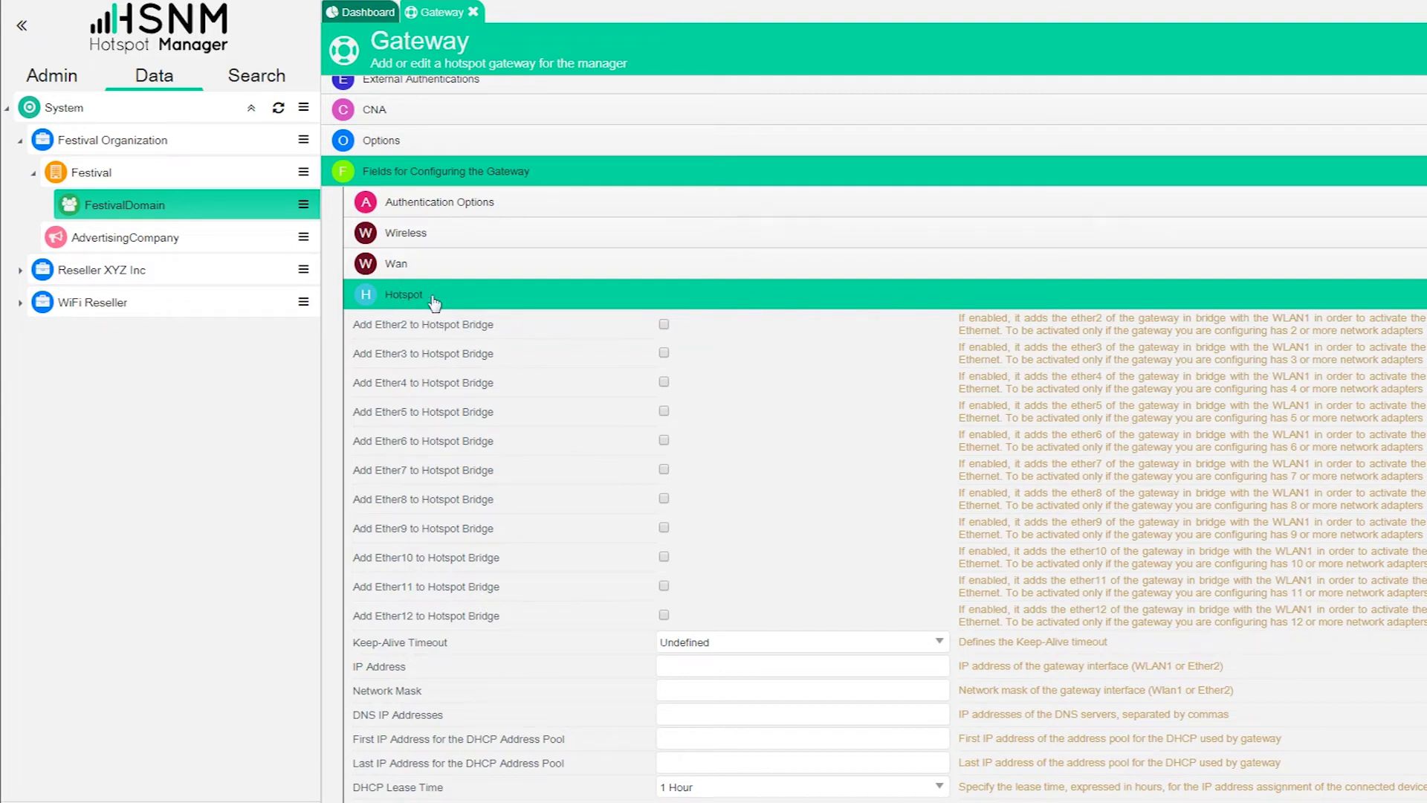
left_click(664, 325)
Set the hotspot IP to 10.0.0.1, network mask 255.255.255.0 and DNS 8.8.8.8
scroll(464, 301, "down", 3)
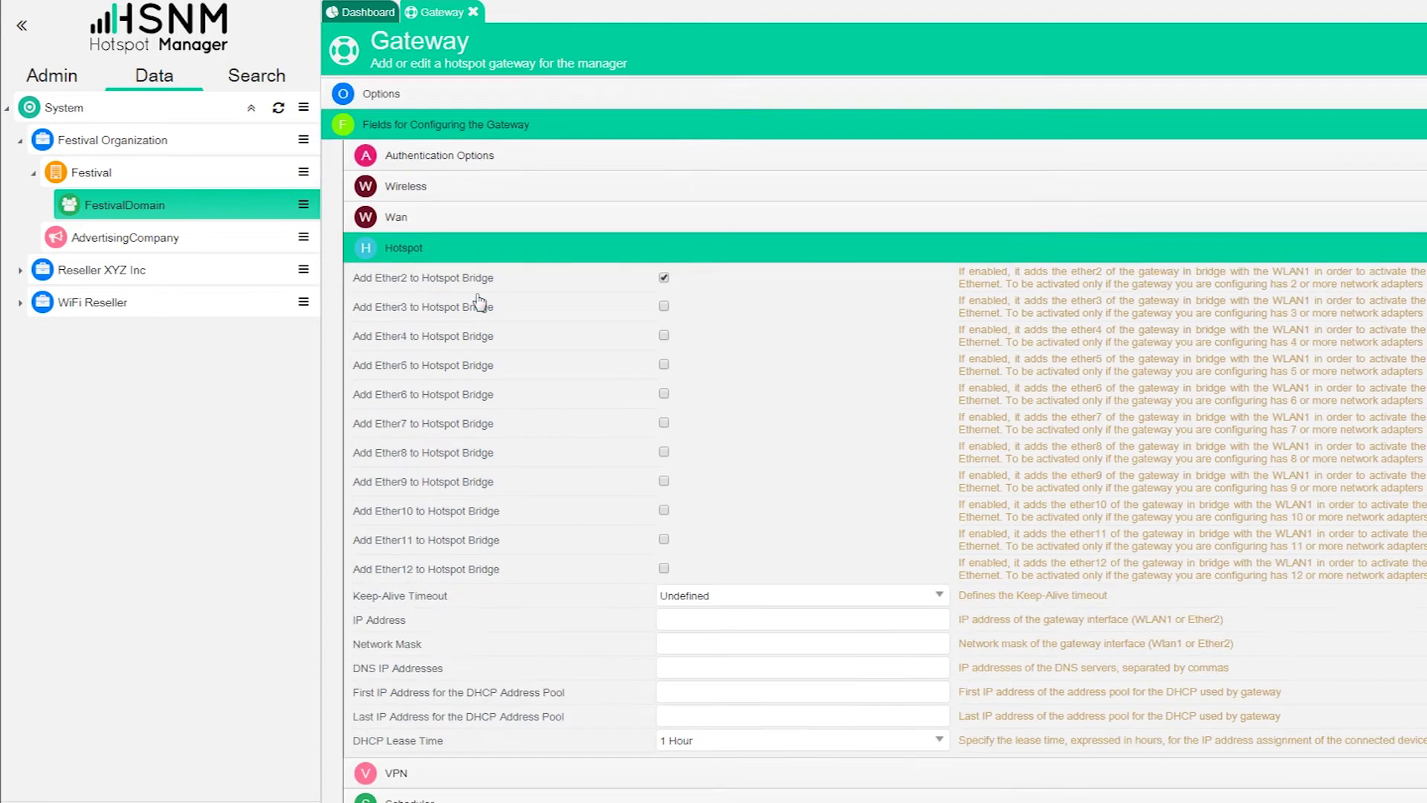
left_click(732, 566)
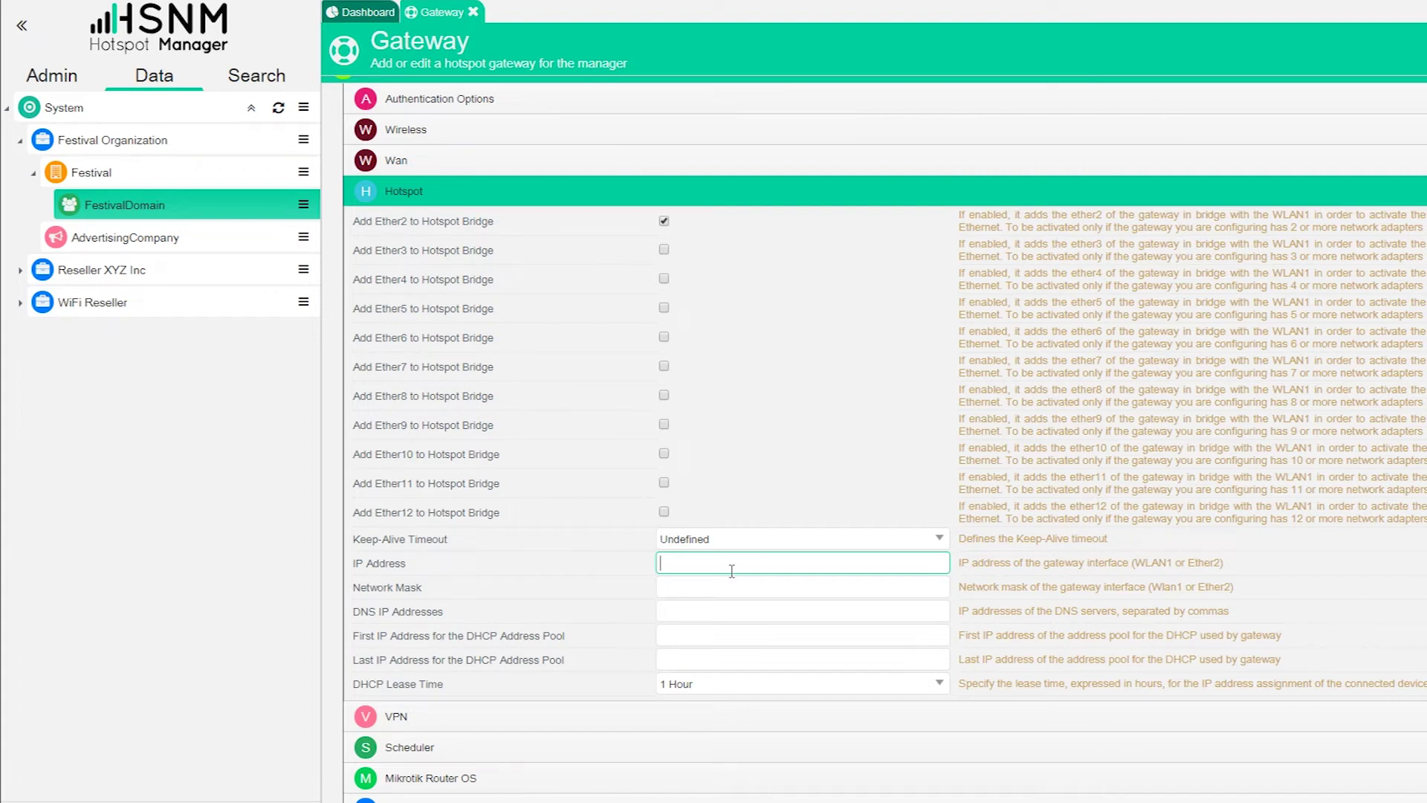
type("10.0.0.1")
key("Tab")
type("25")
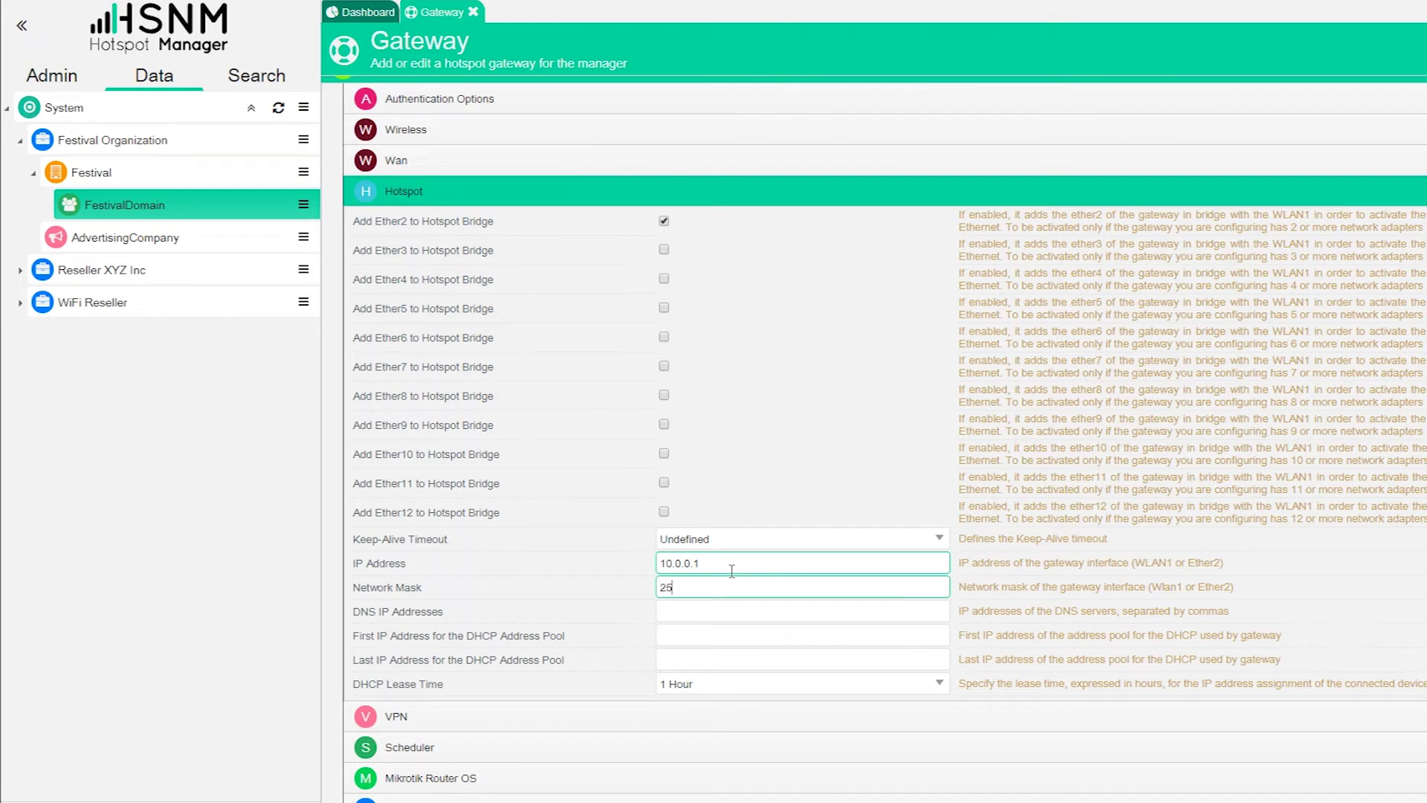
type("5.255.255.0")
key("Tab")
type("8")
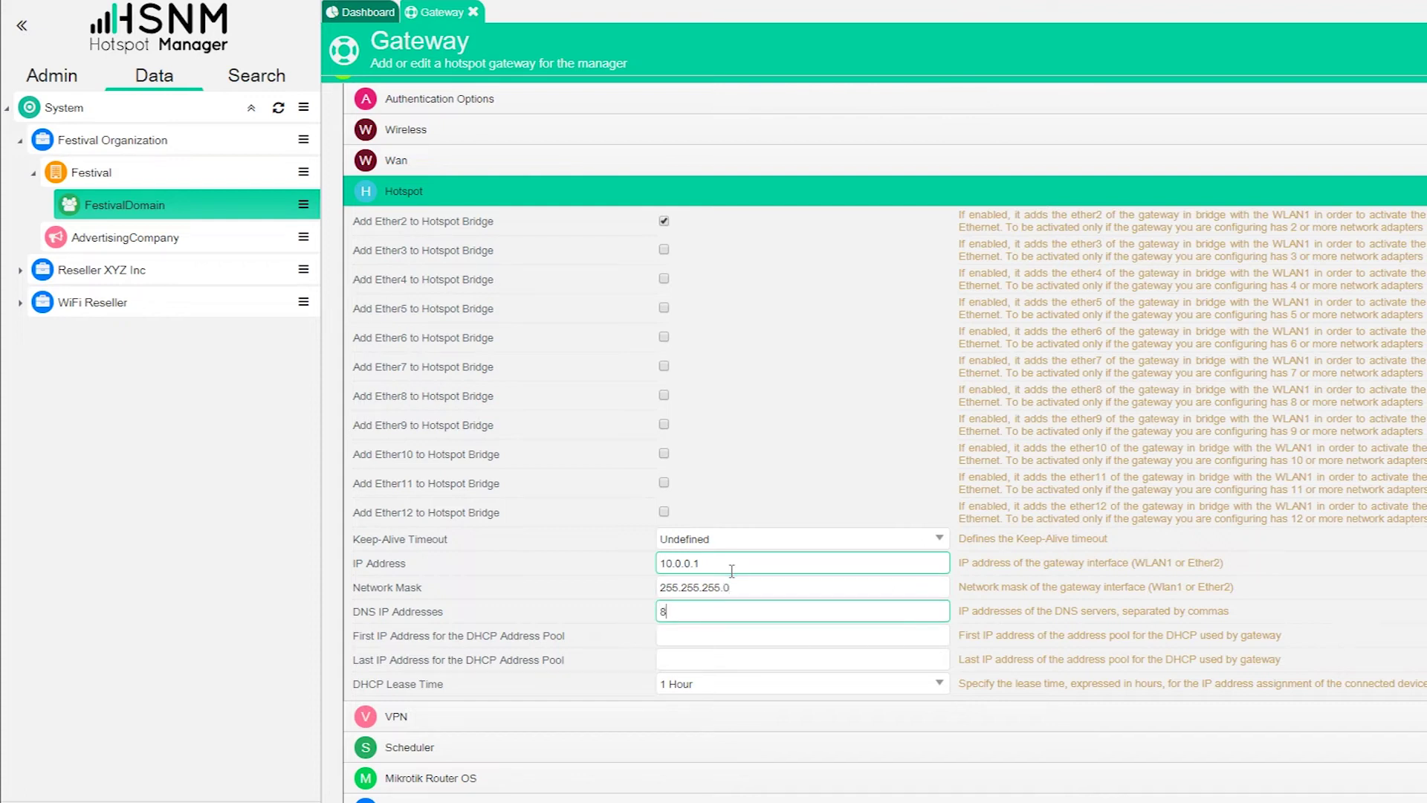
type(".8.8.8")
key("Tab")
Set the DHCP pool to run from 10.0.0.2 to 10.0.0.99
key("shift+Tab")
key("shift+Tab")
key("shift+Tab")
key("ctrl+c")
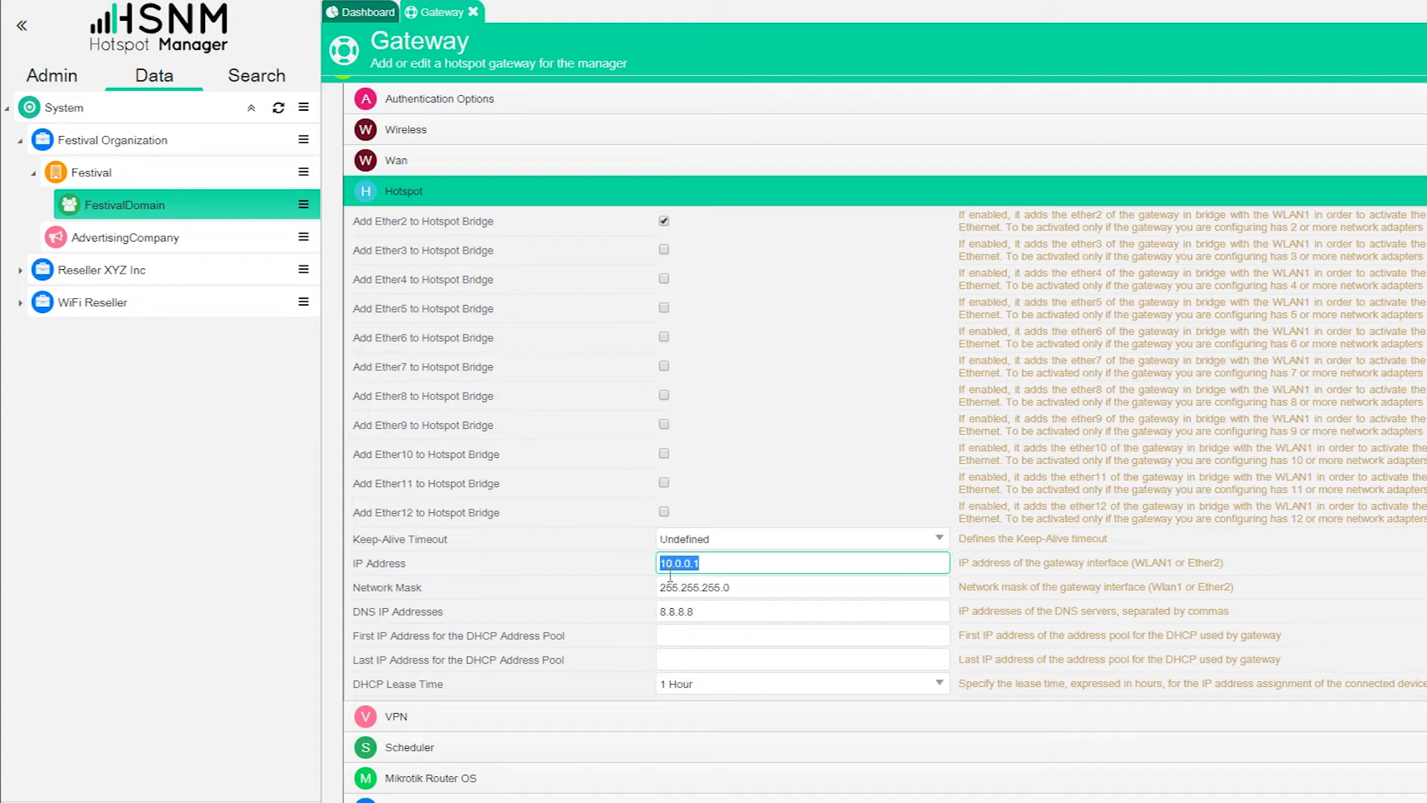
key("Tab")
key("Tab")
key("Tab")
key("ctrl+v")
key("Tab")
key("ctrl+v")
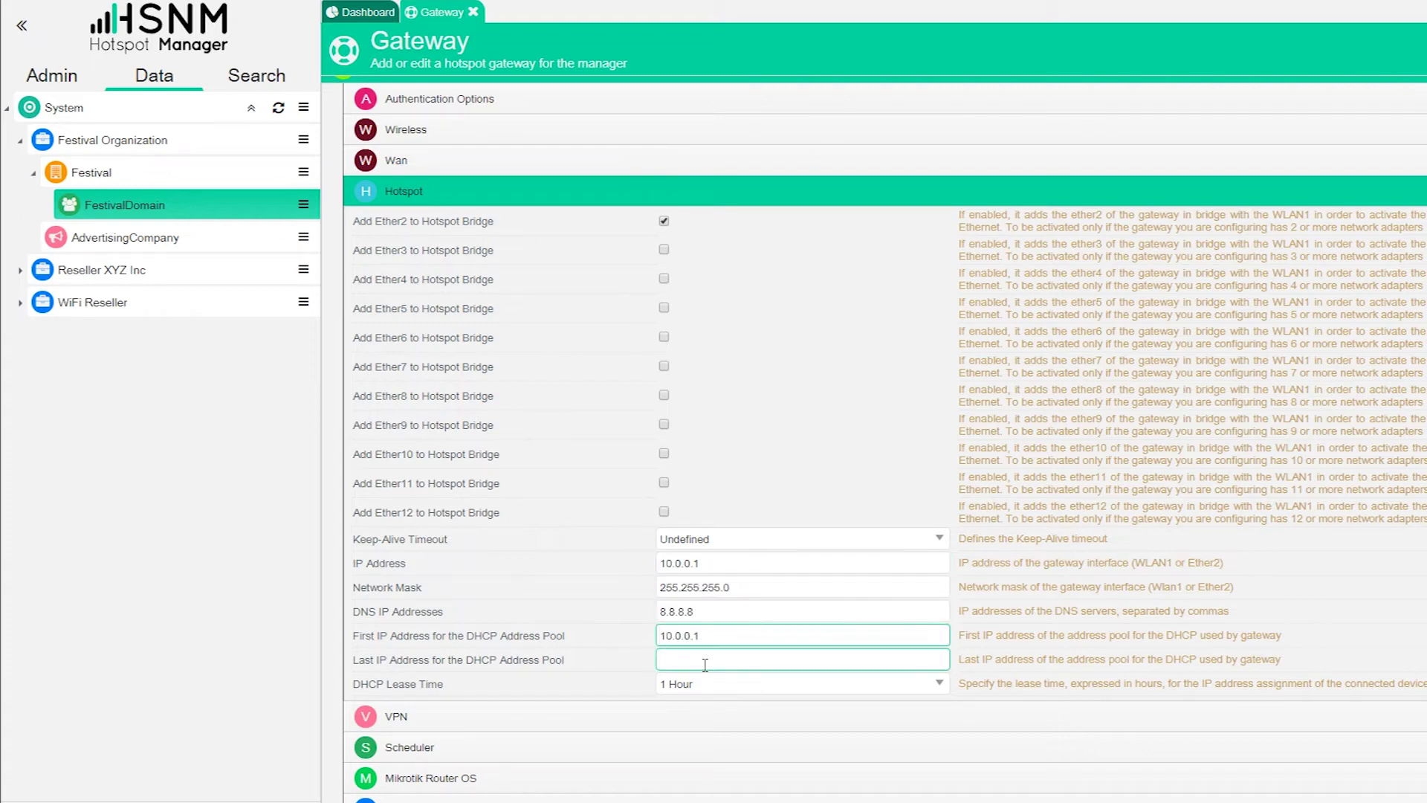
left_click(727, 640)
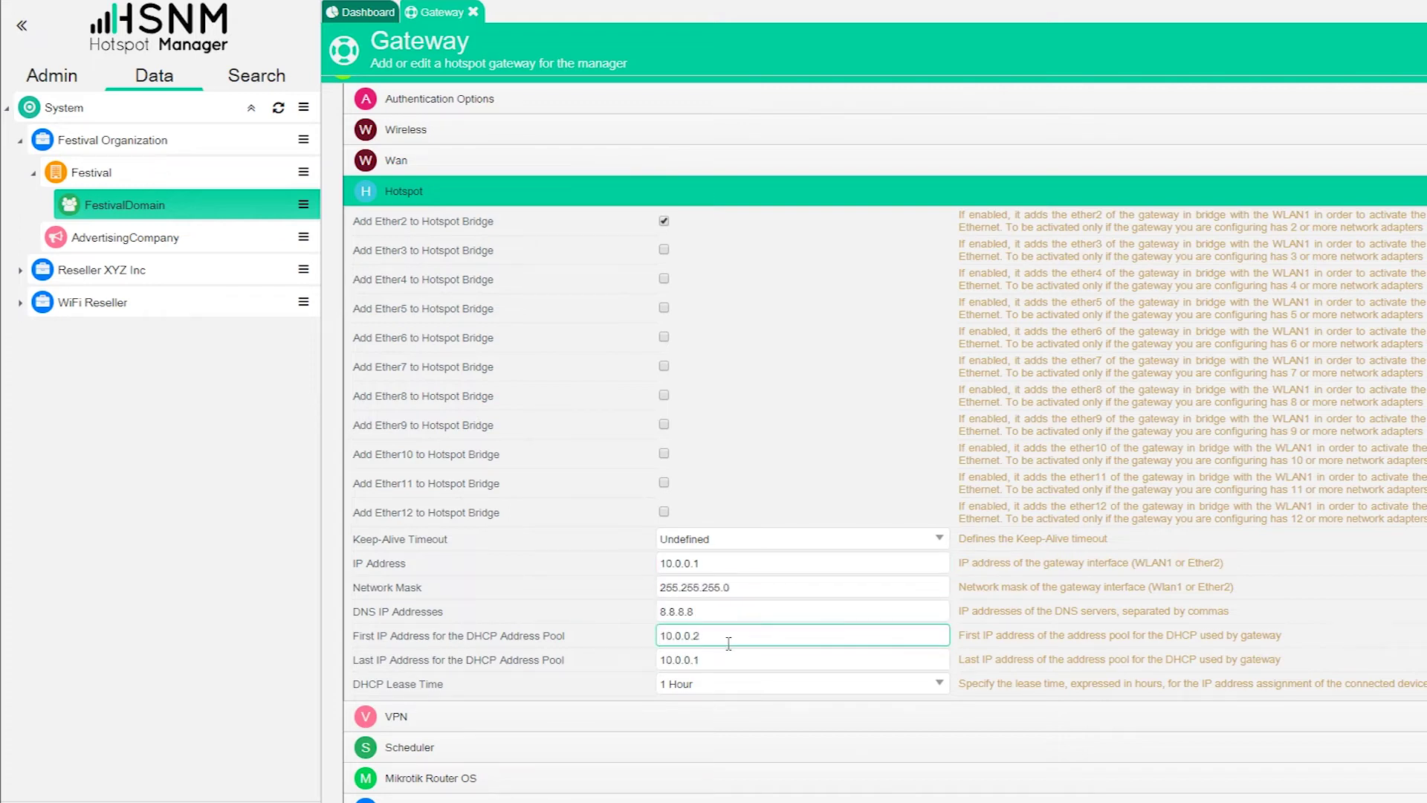
key("Tab")
type("99")
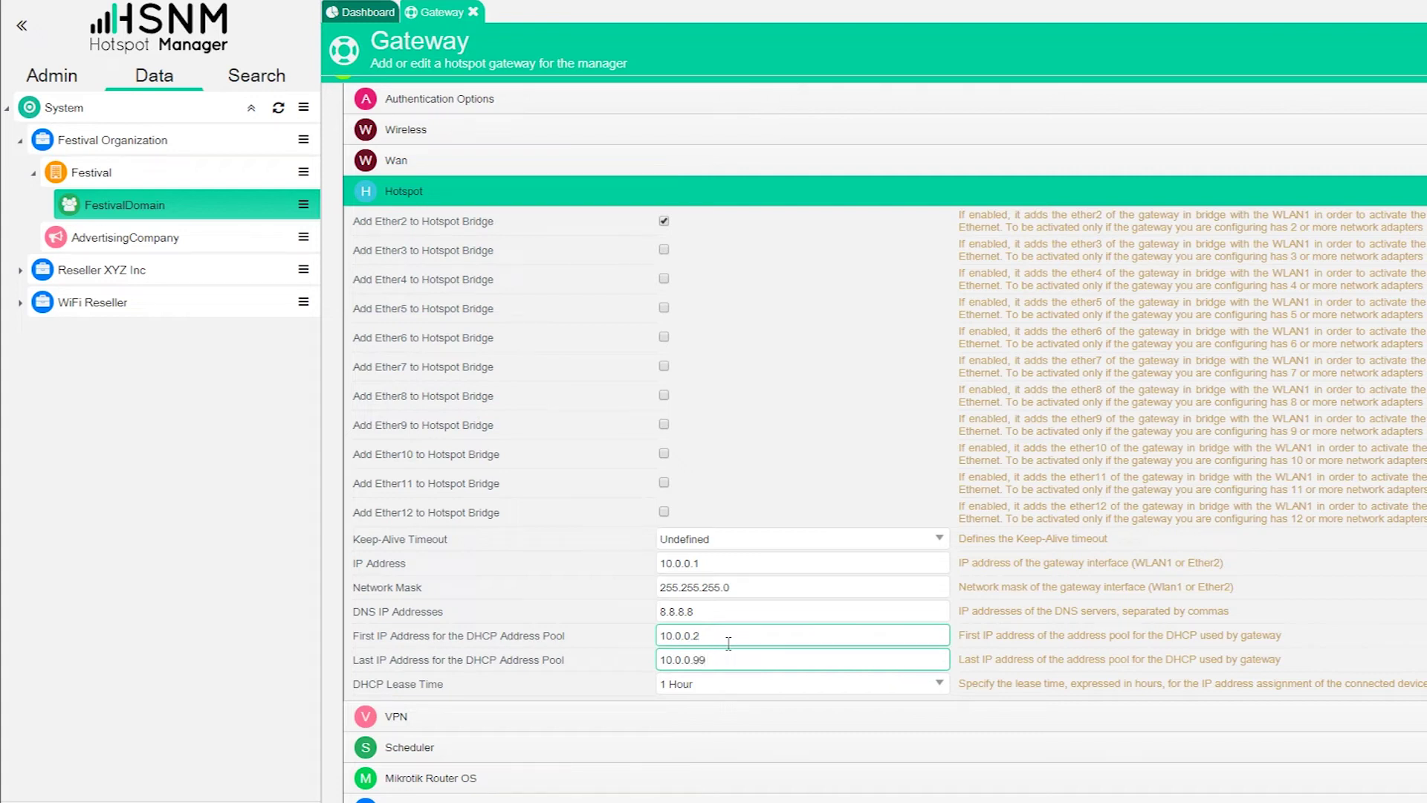
left_click(692, 684)
Choose 6 Hours as the DHCP lease time and close the Hotspot section
left_click(754, 455)
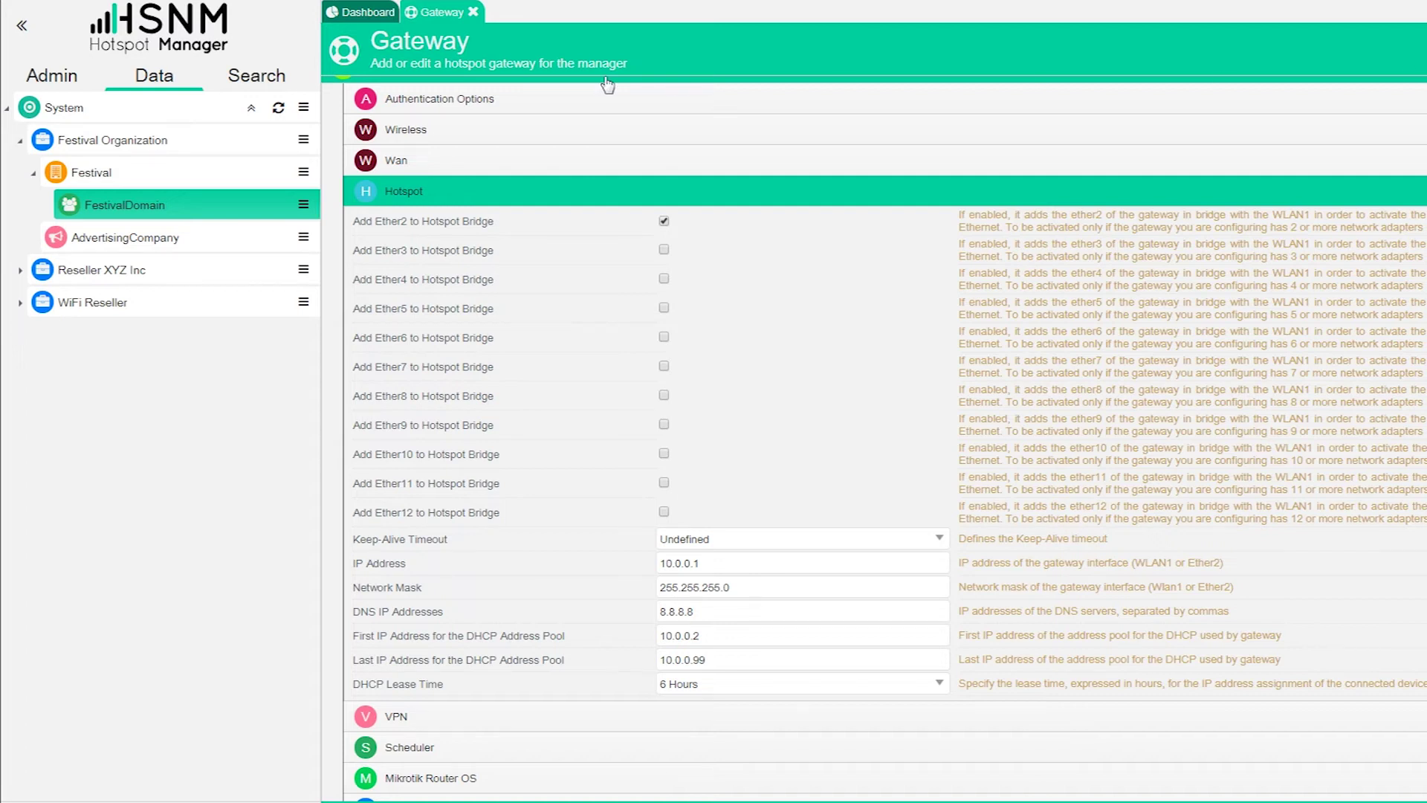
left_click(304, 270)
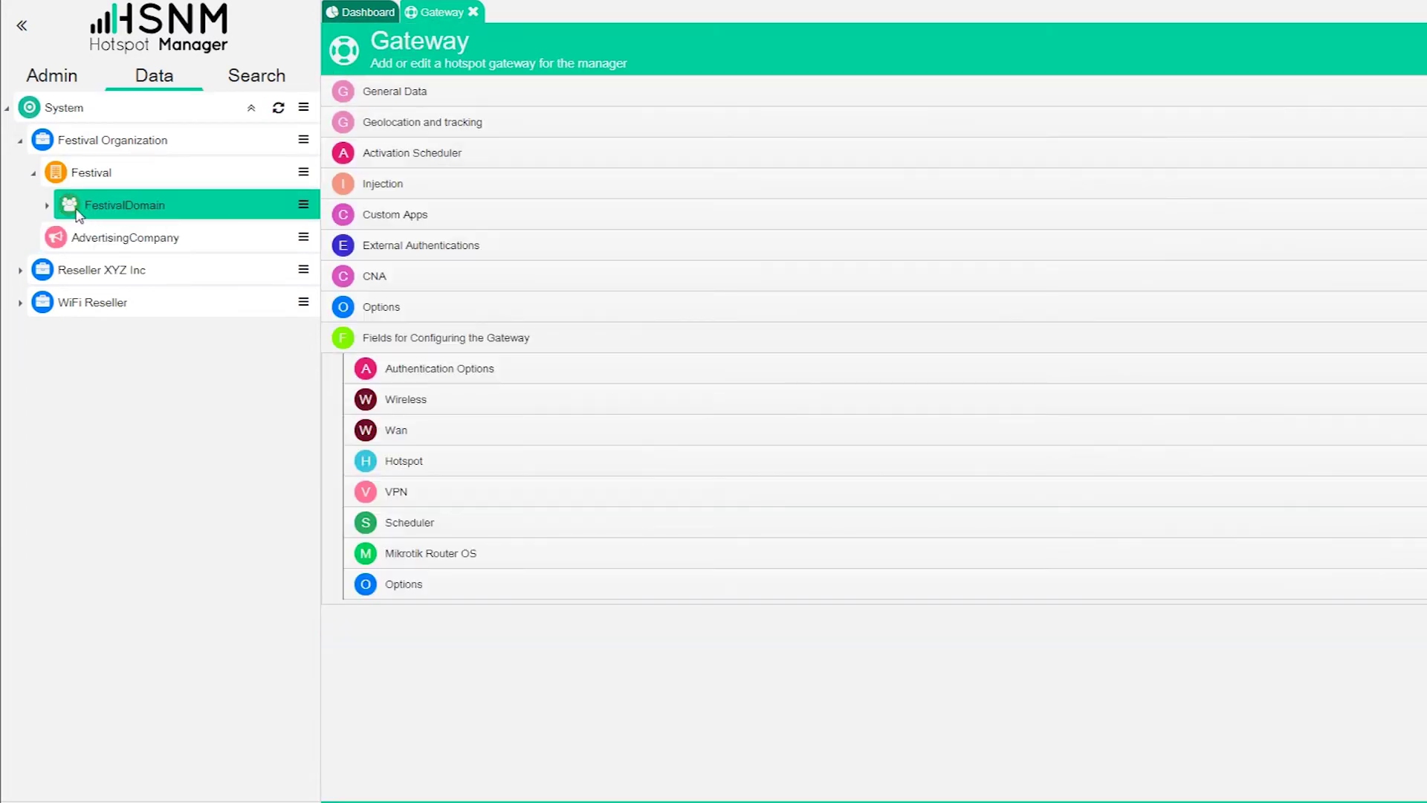
Download ExternalGateway's config files and acknowledge the RouterOS 6.37 warning
left_click(48, 207)
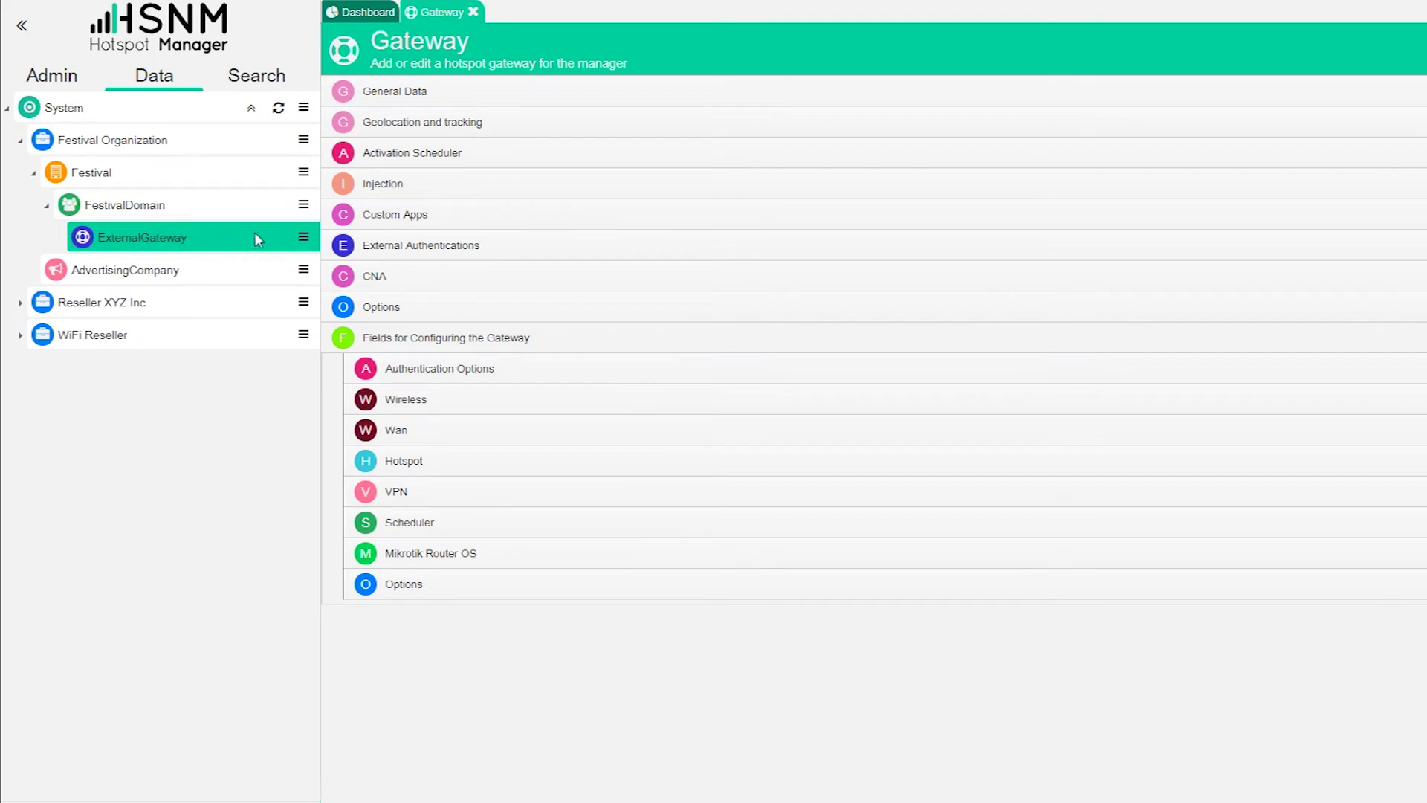
left_click(303, 239)
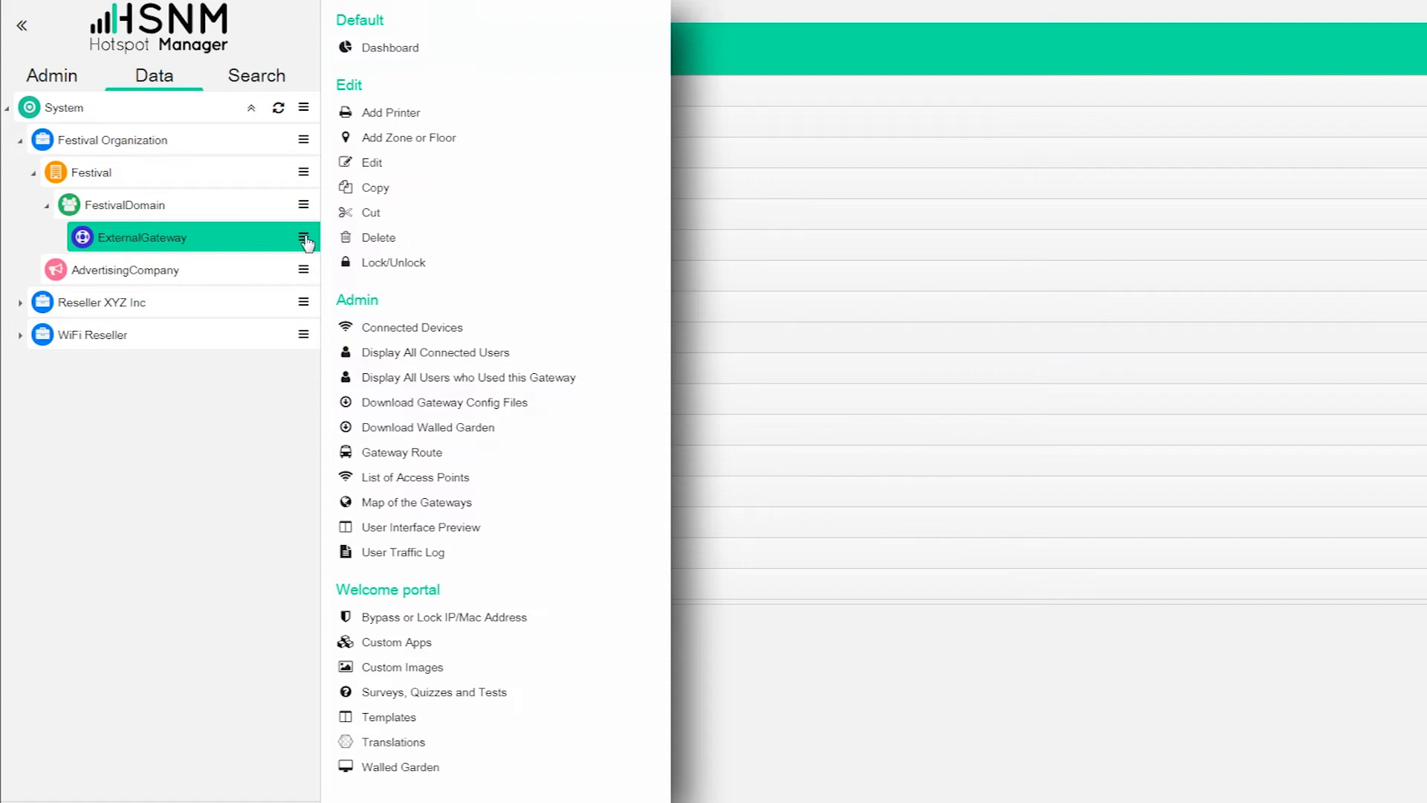
left_click(558, 404)
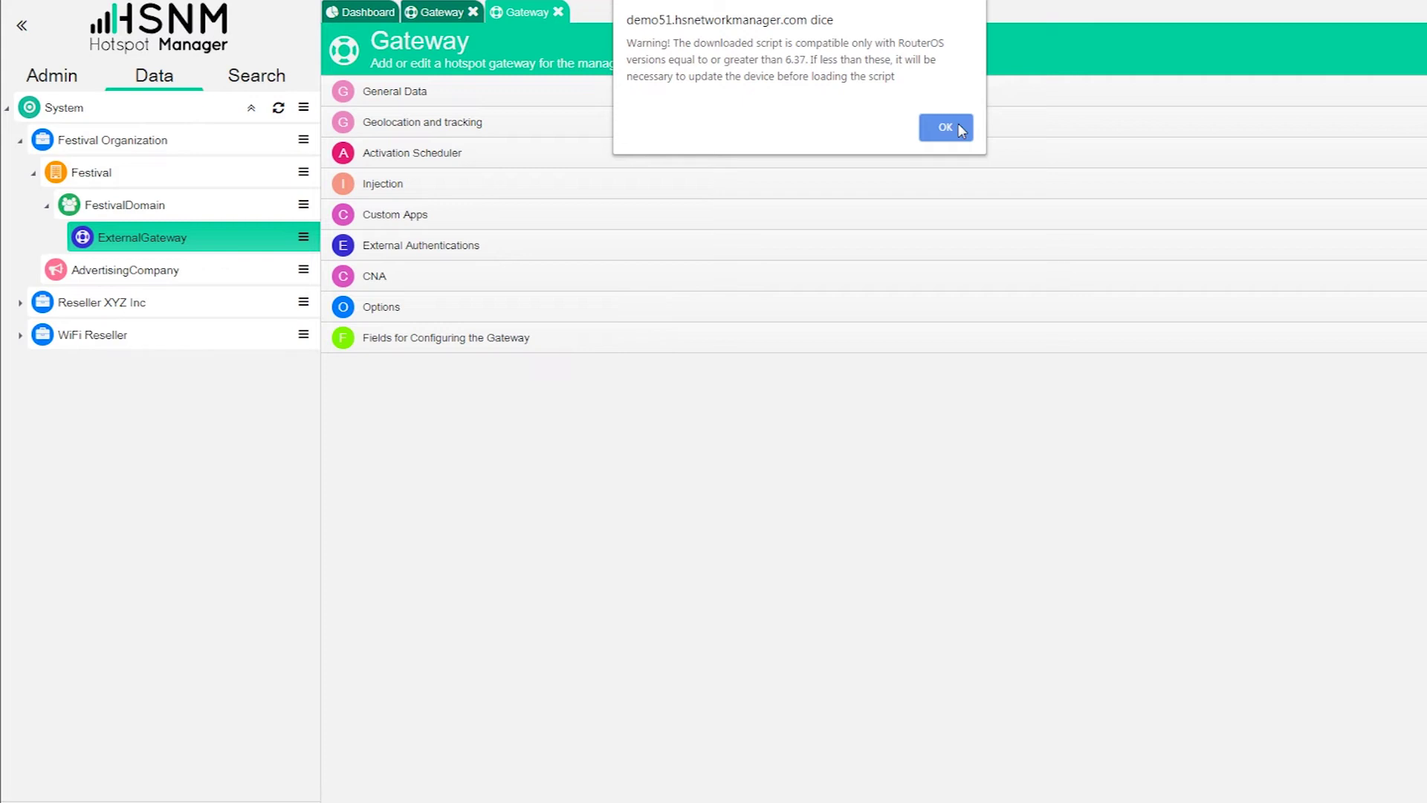
left_click(962, 129)
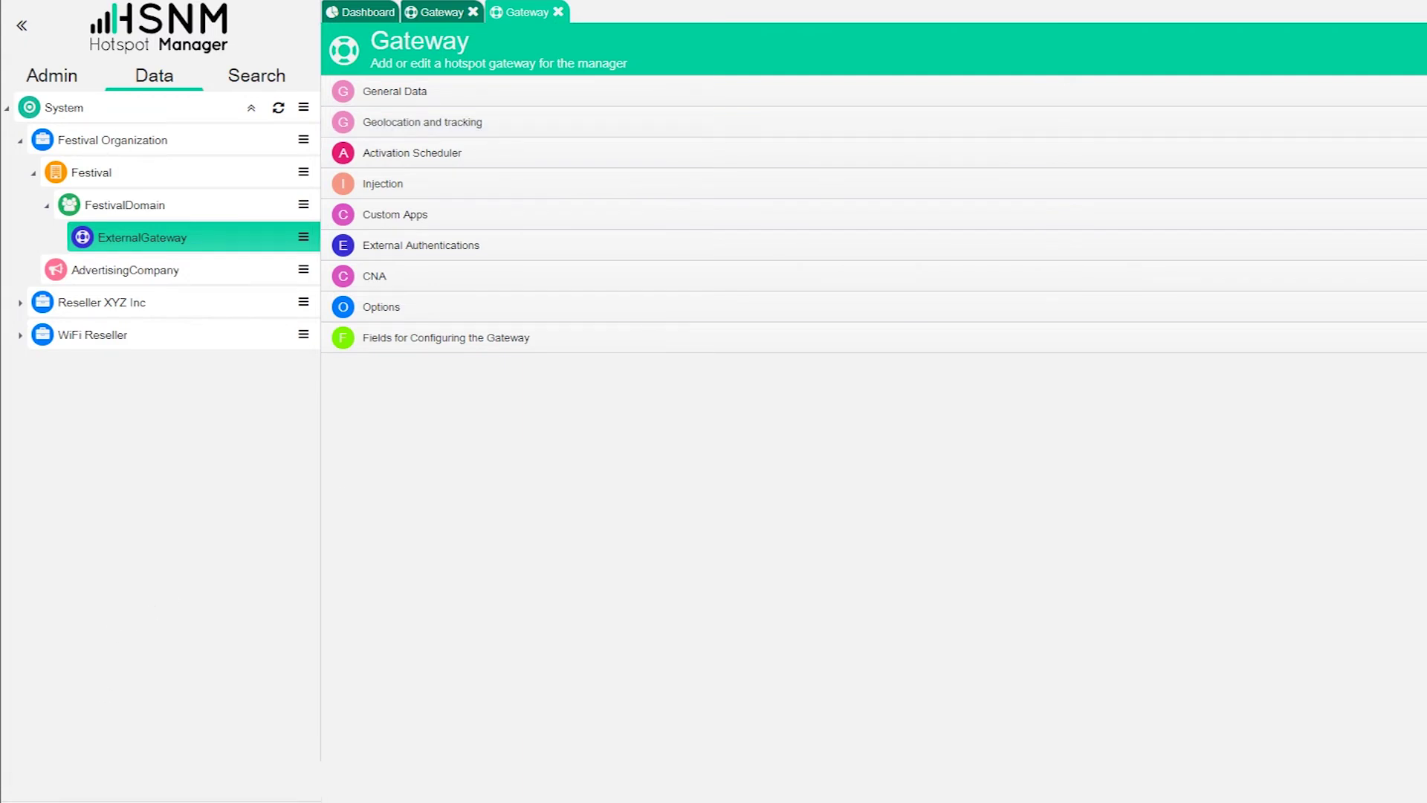
Extract all 48 files into a new Desktop folder 'new folder', then close WinZip
left_click(514, 320)
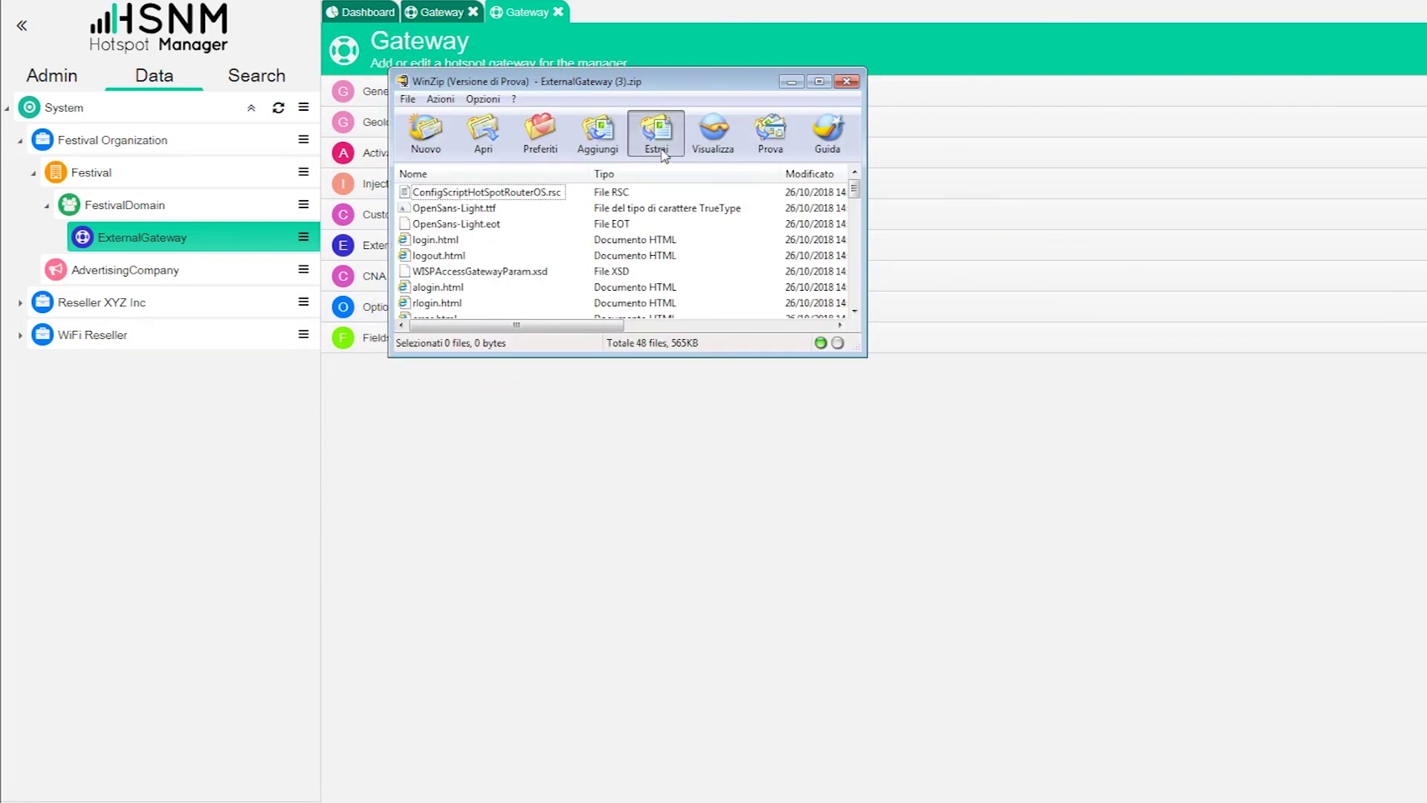
left_click(671, 153)
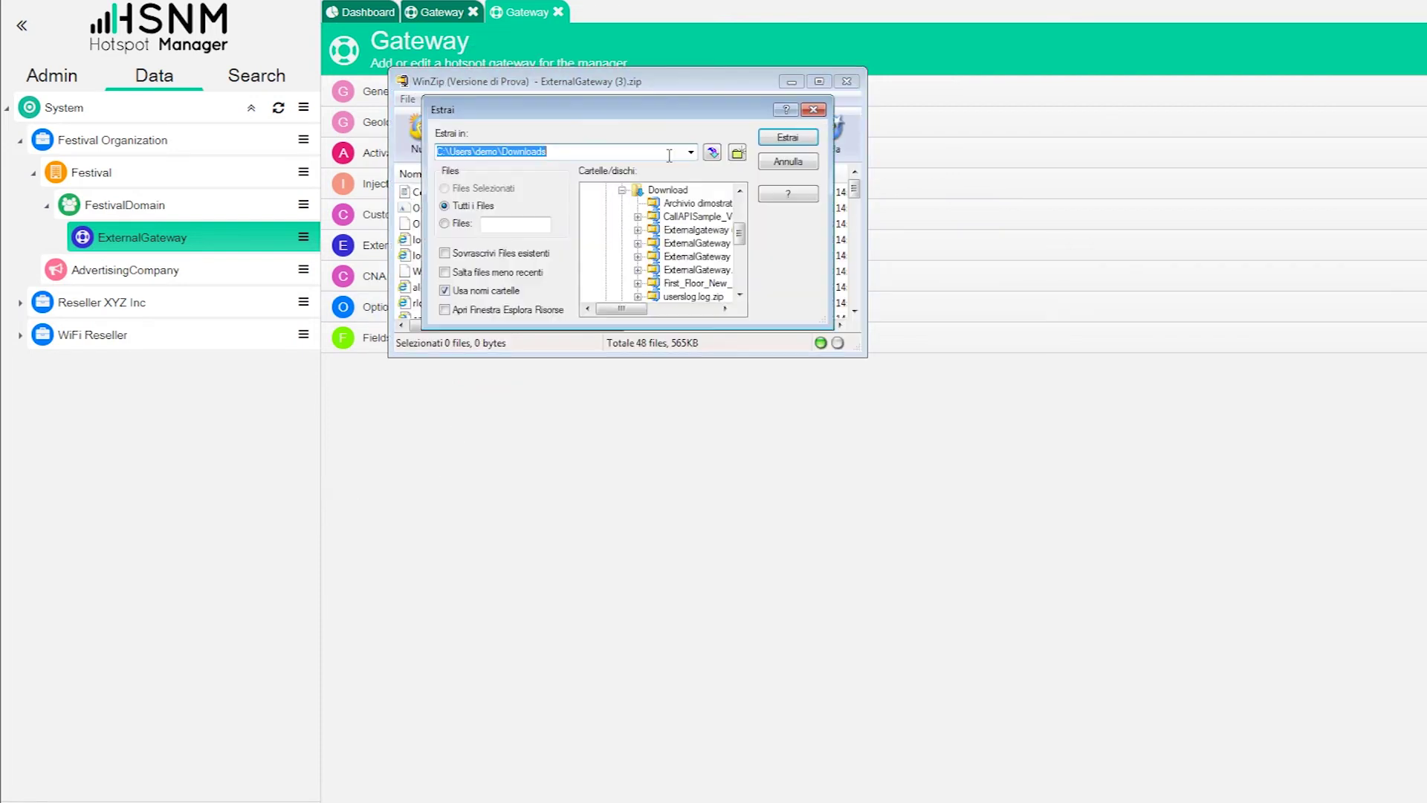
left_click(746, 236)
left_click_drag(746, 223, 746, 199)
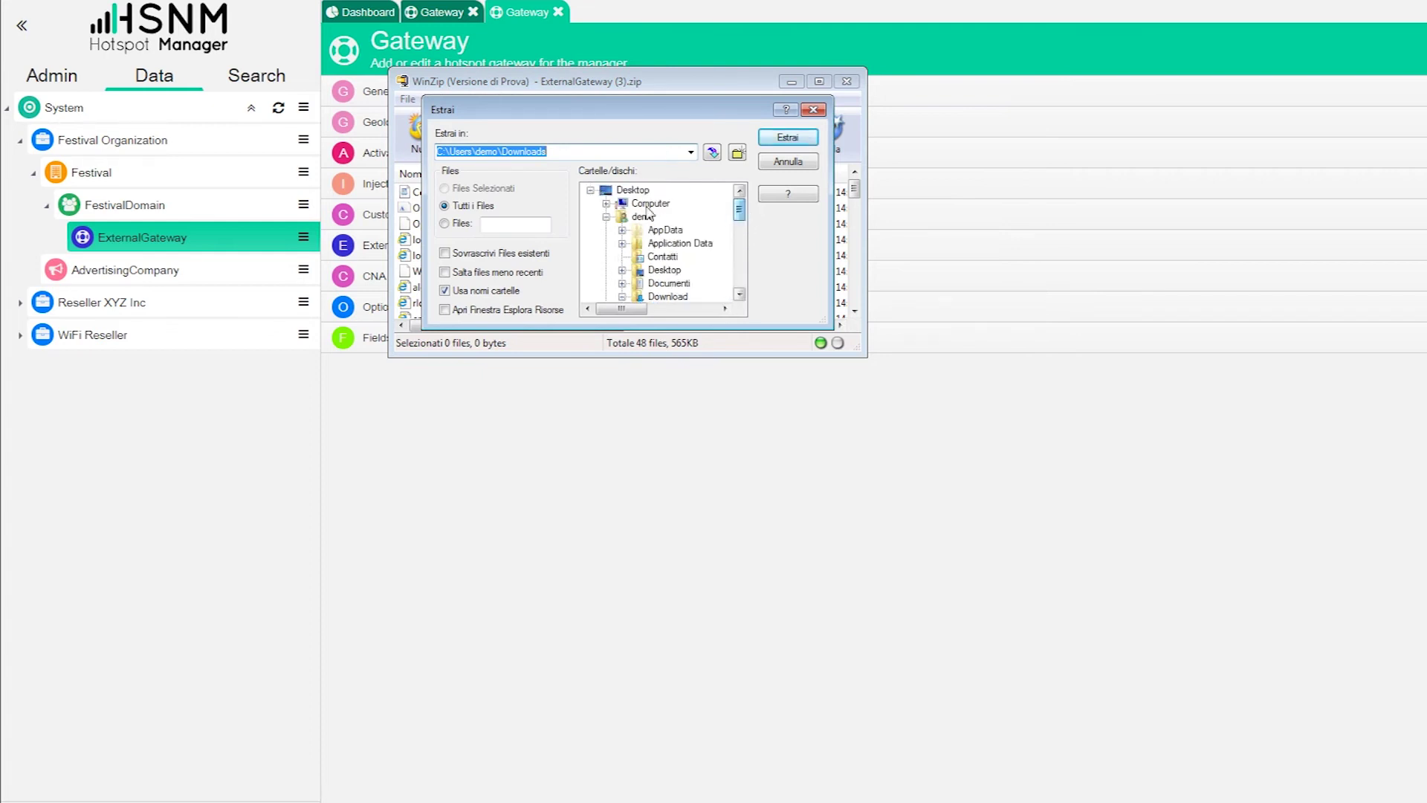
left_click(628, 195)
left_click(737, 153)
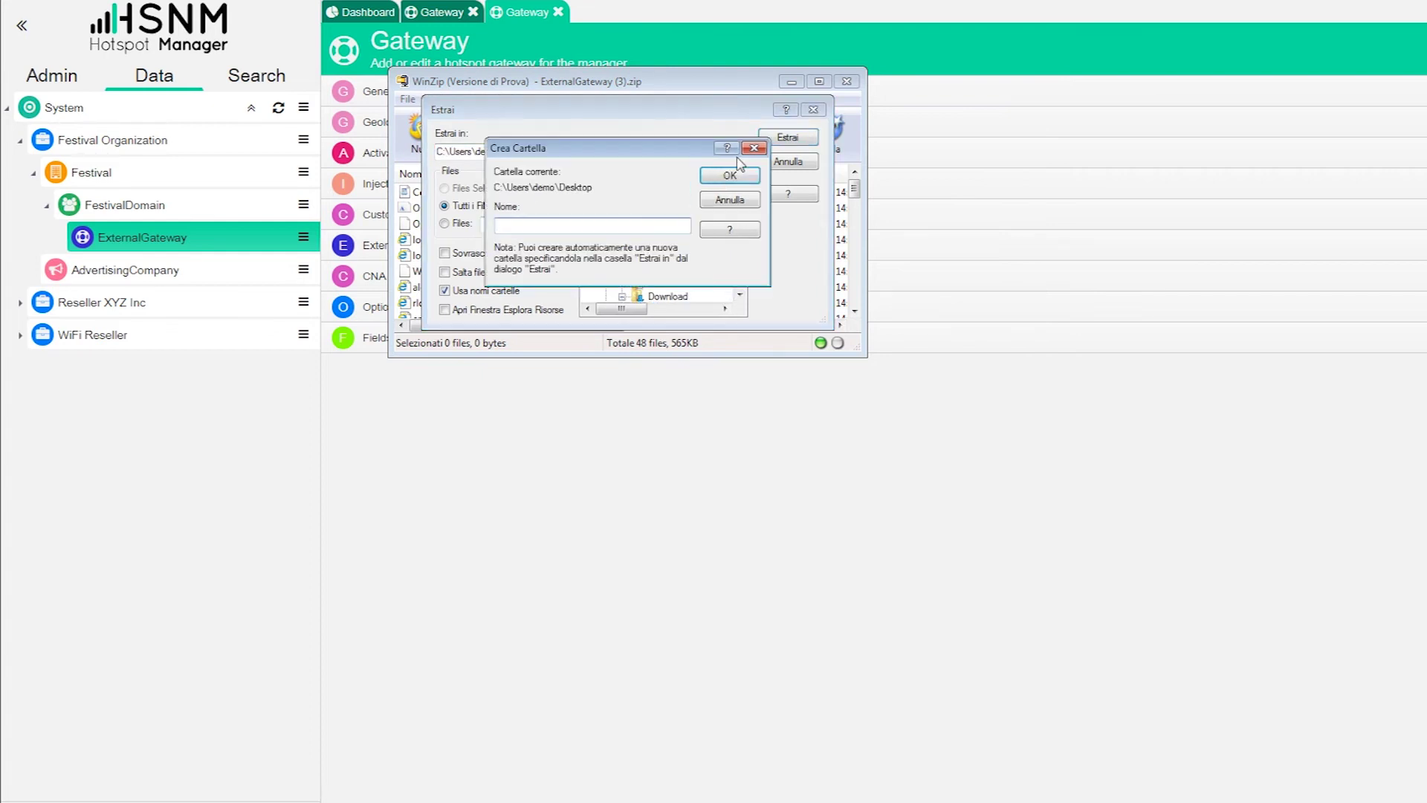
type("new folder")
key("Return")
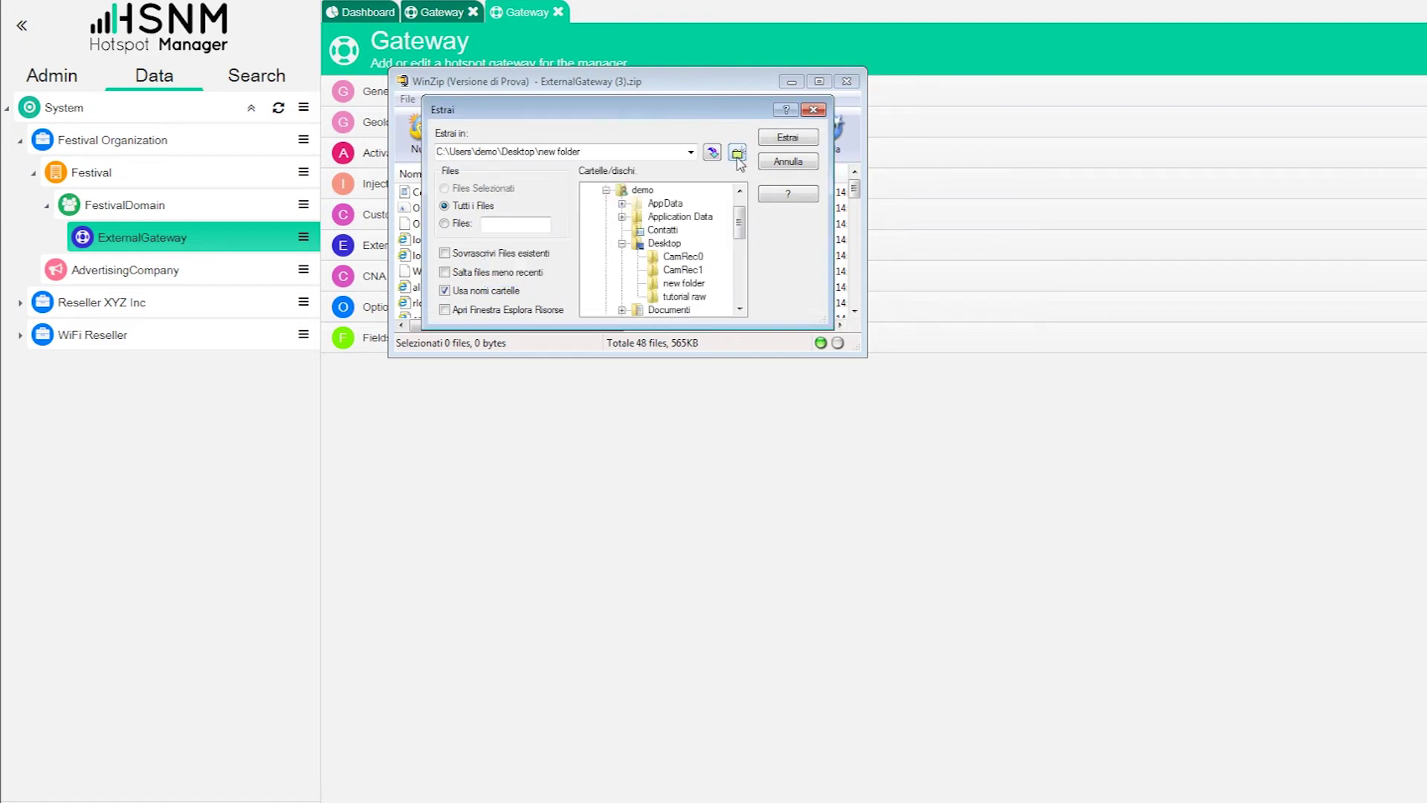
left_click(684, 297)
left_click(801, 141)
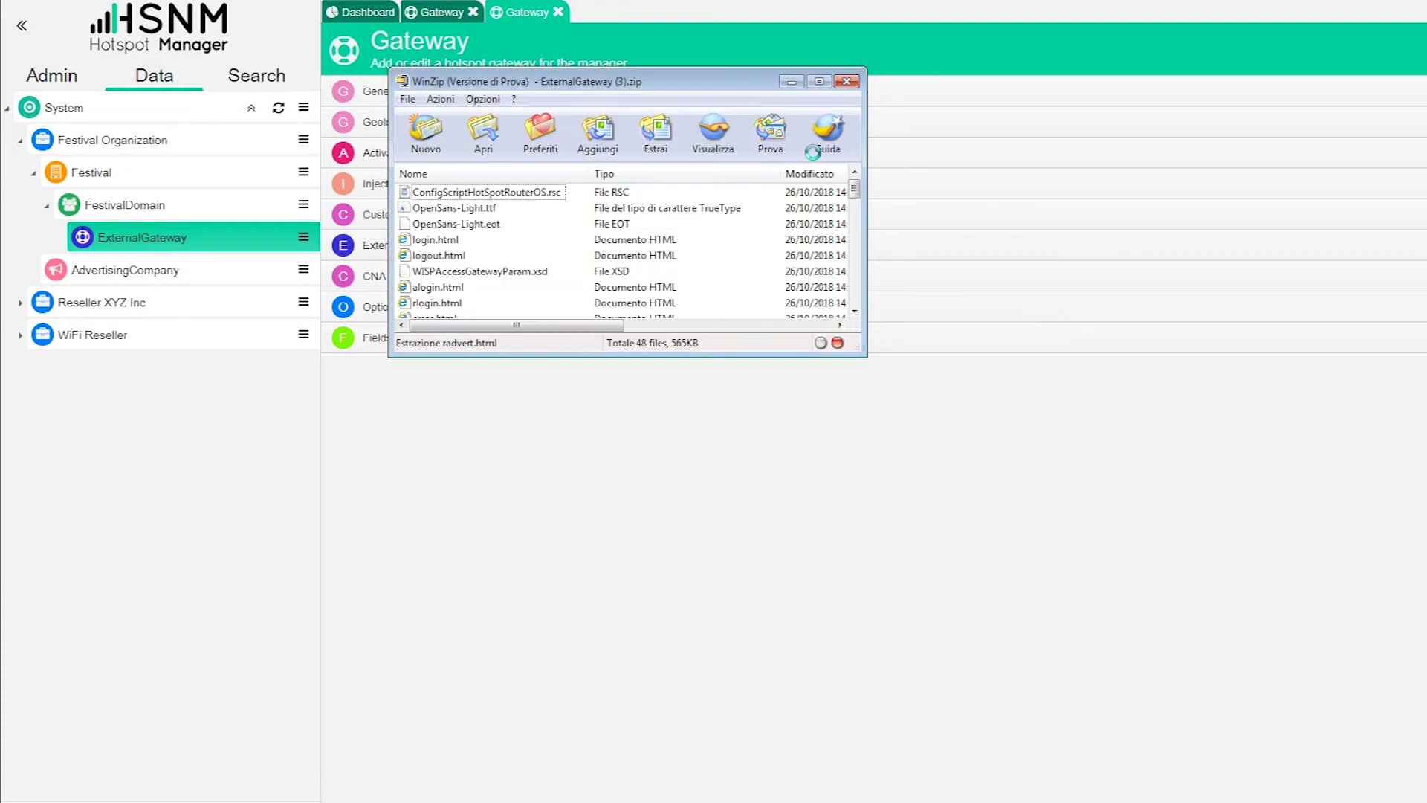
left_click(847, 82)
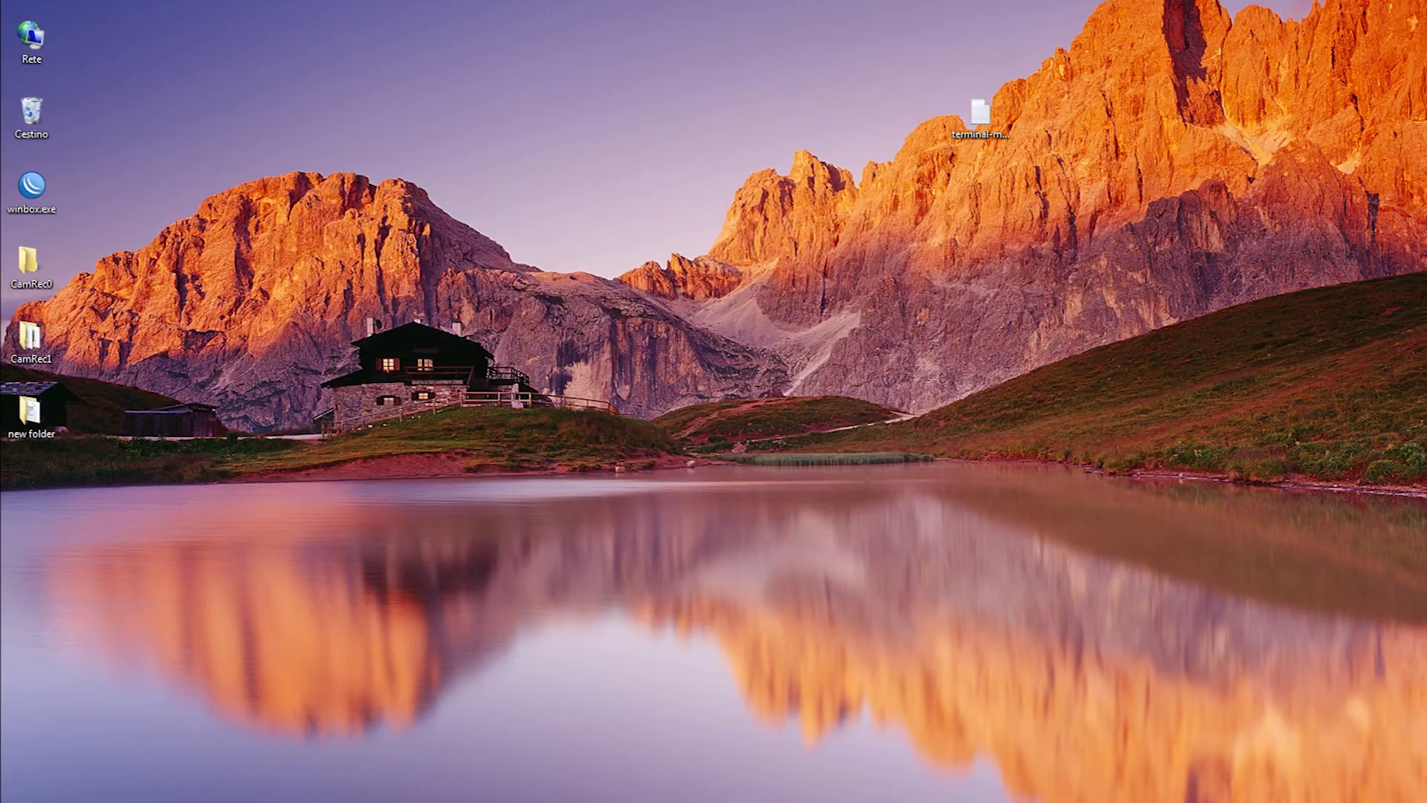
Launch WinBox and connect to the ExternalGateway router
double_click(33, 190)
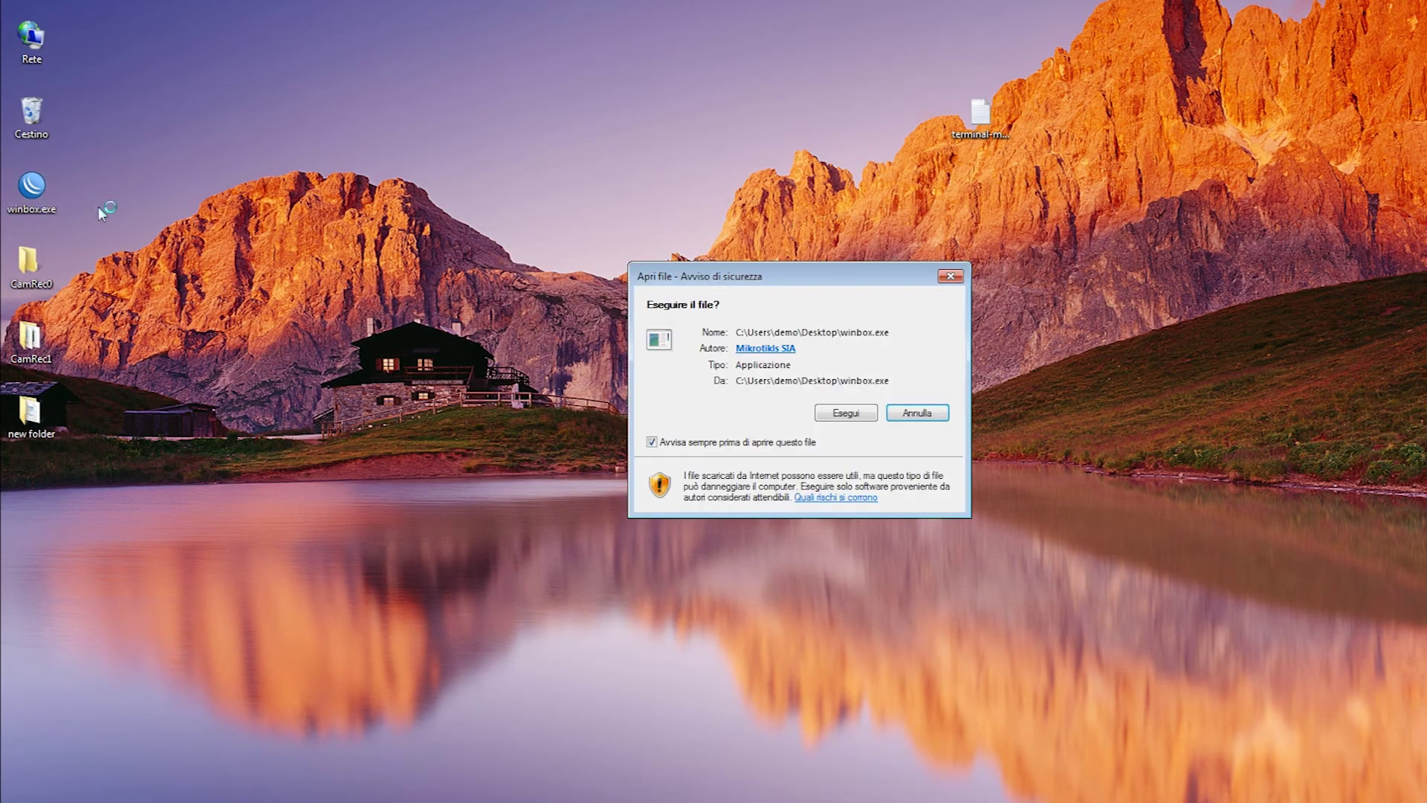
left_click(867, 418)
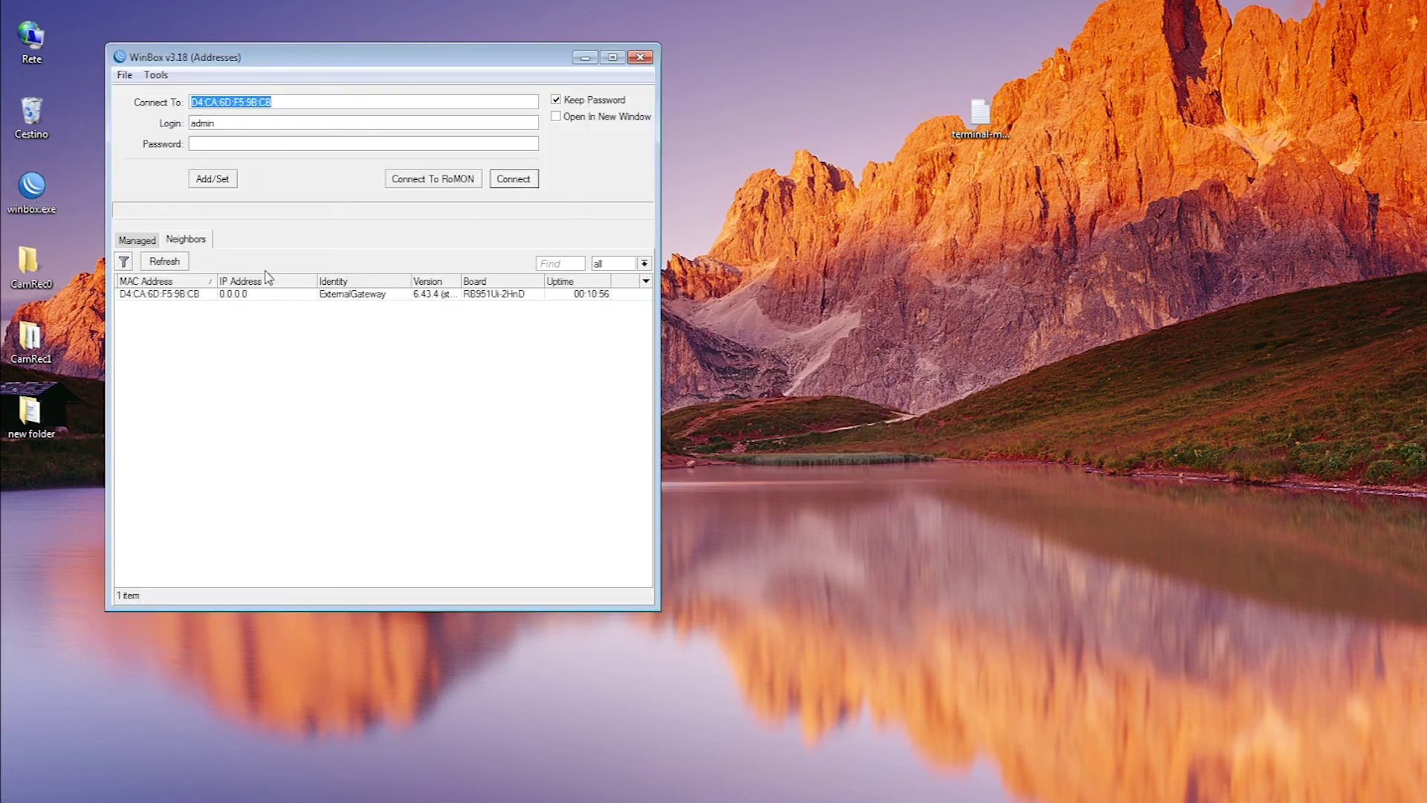
left_click(232, 295)
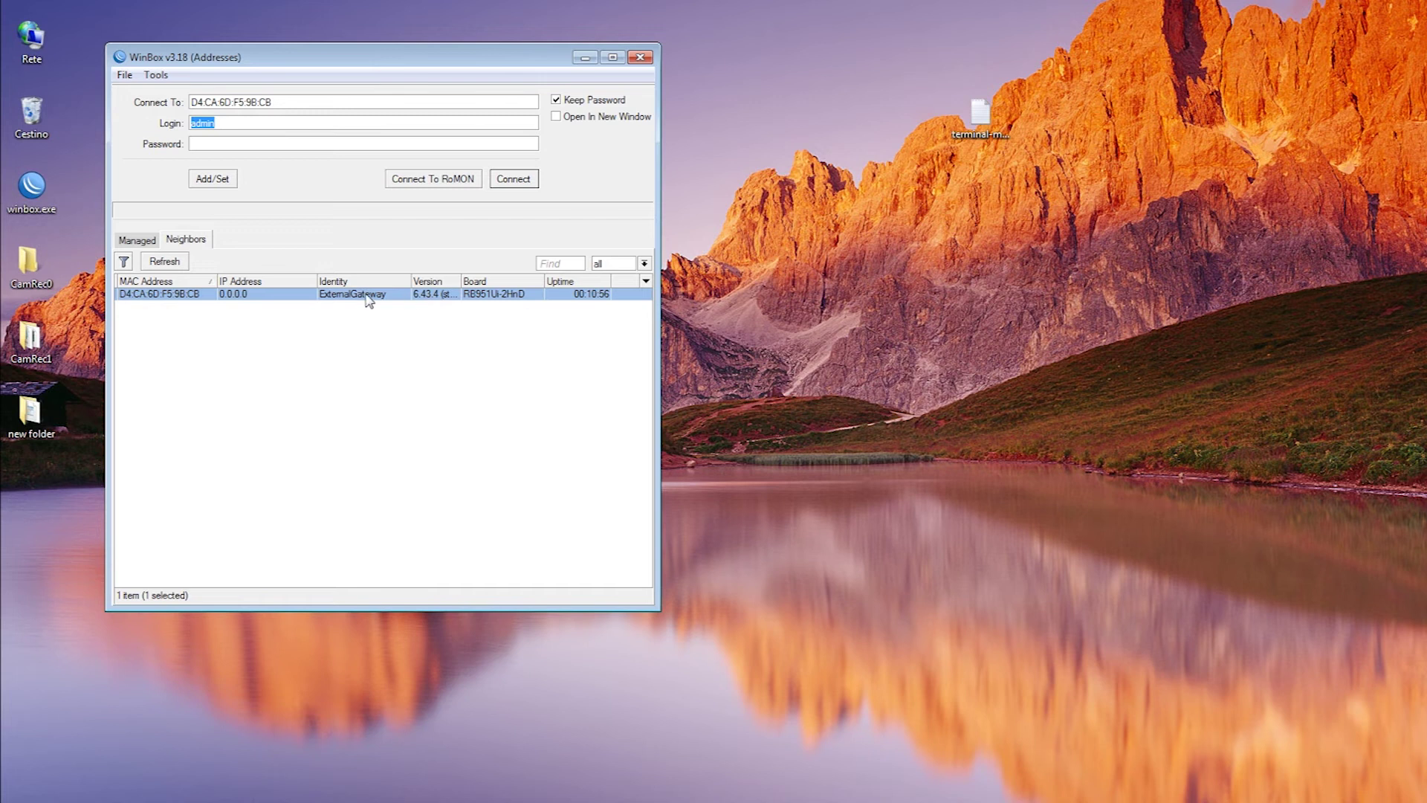
left_click(215, 147)
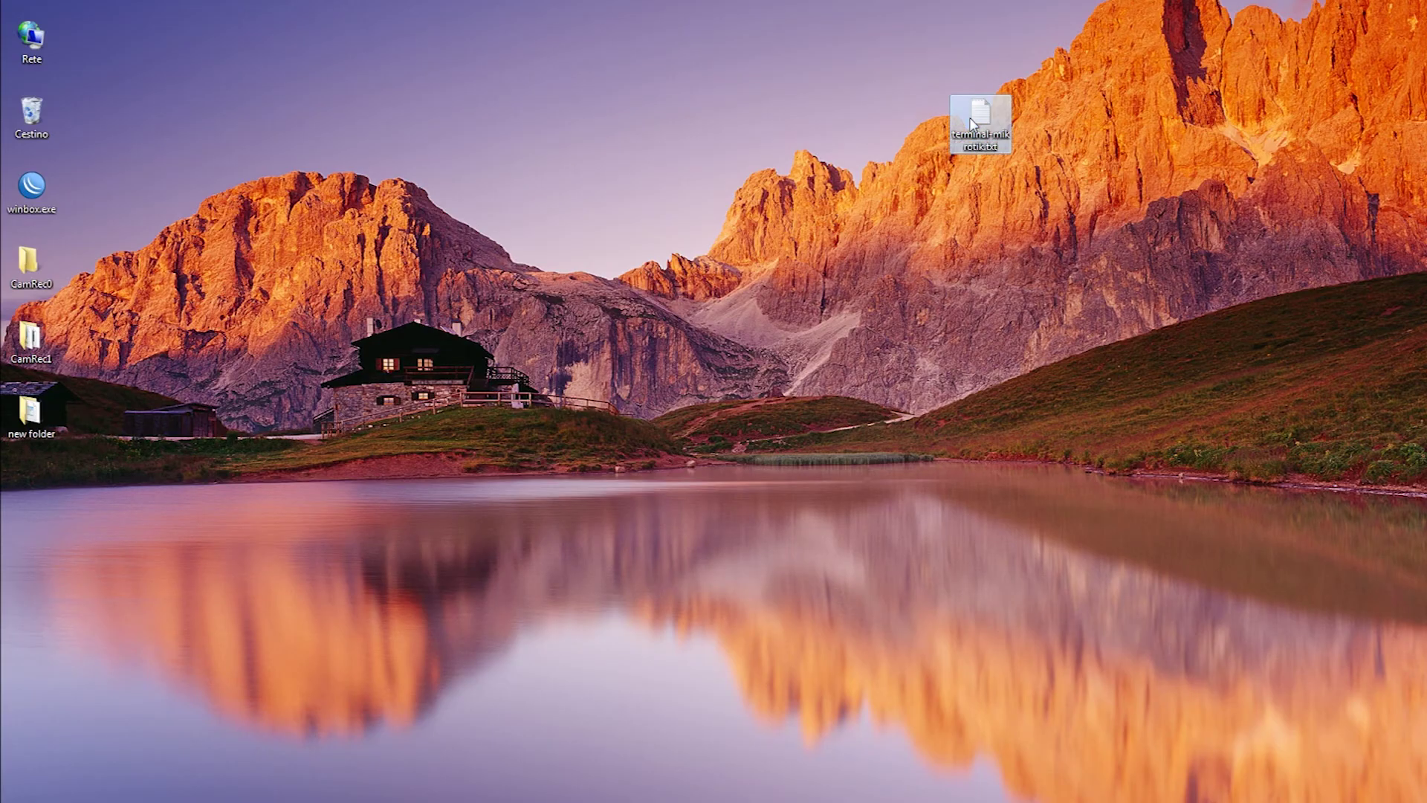
Copy the 'system reset-configuration no-default=yes' line from terminal-mikrotik.txt
double_click(974, 123)
double_click(518, 185)
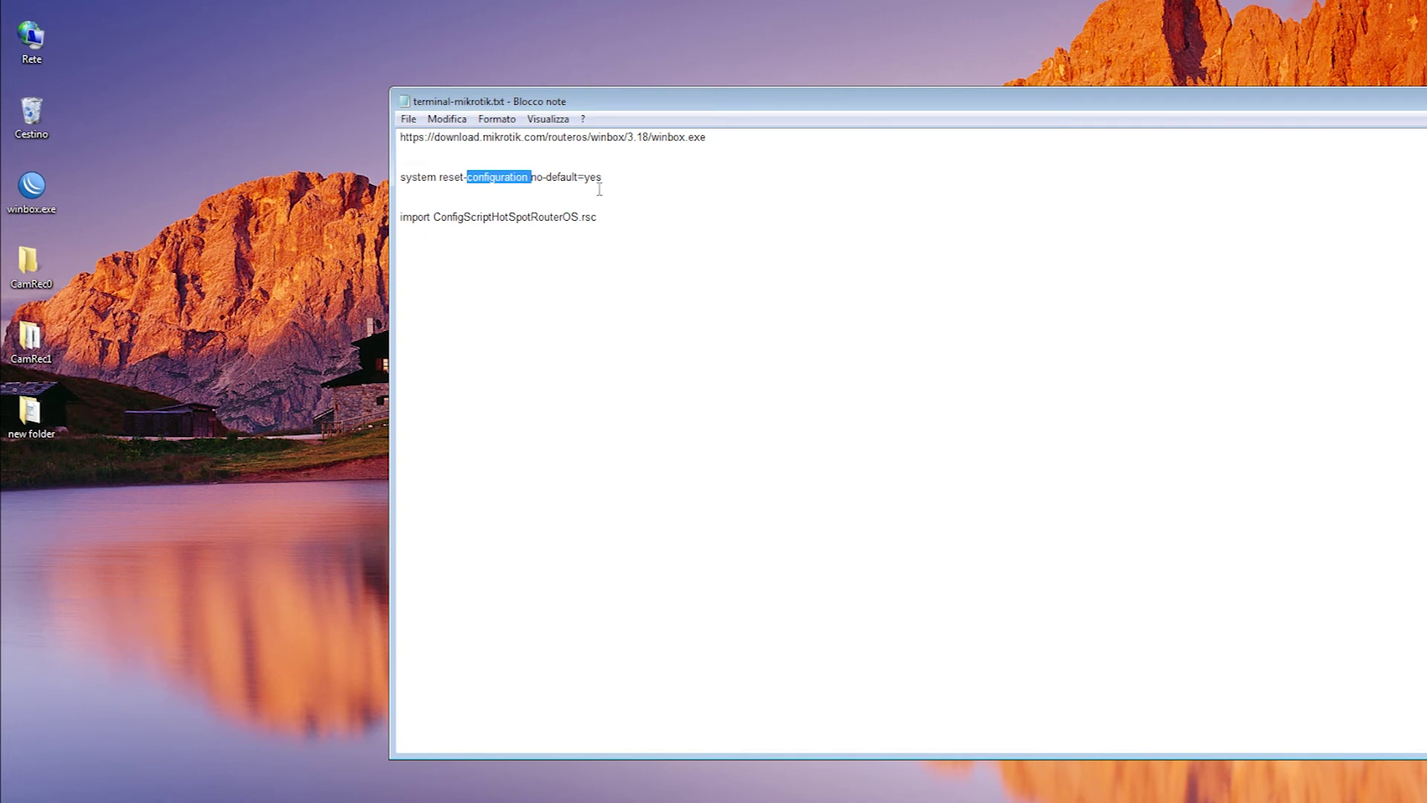
left_click(599, 186)
left_click_drag(626, 187, 393, 179)
right_click(437, 175)
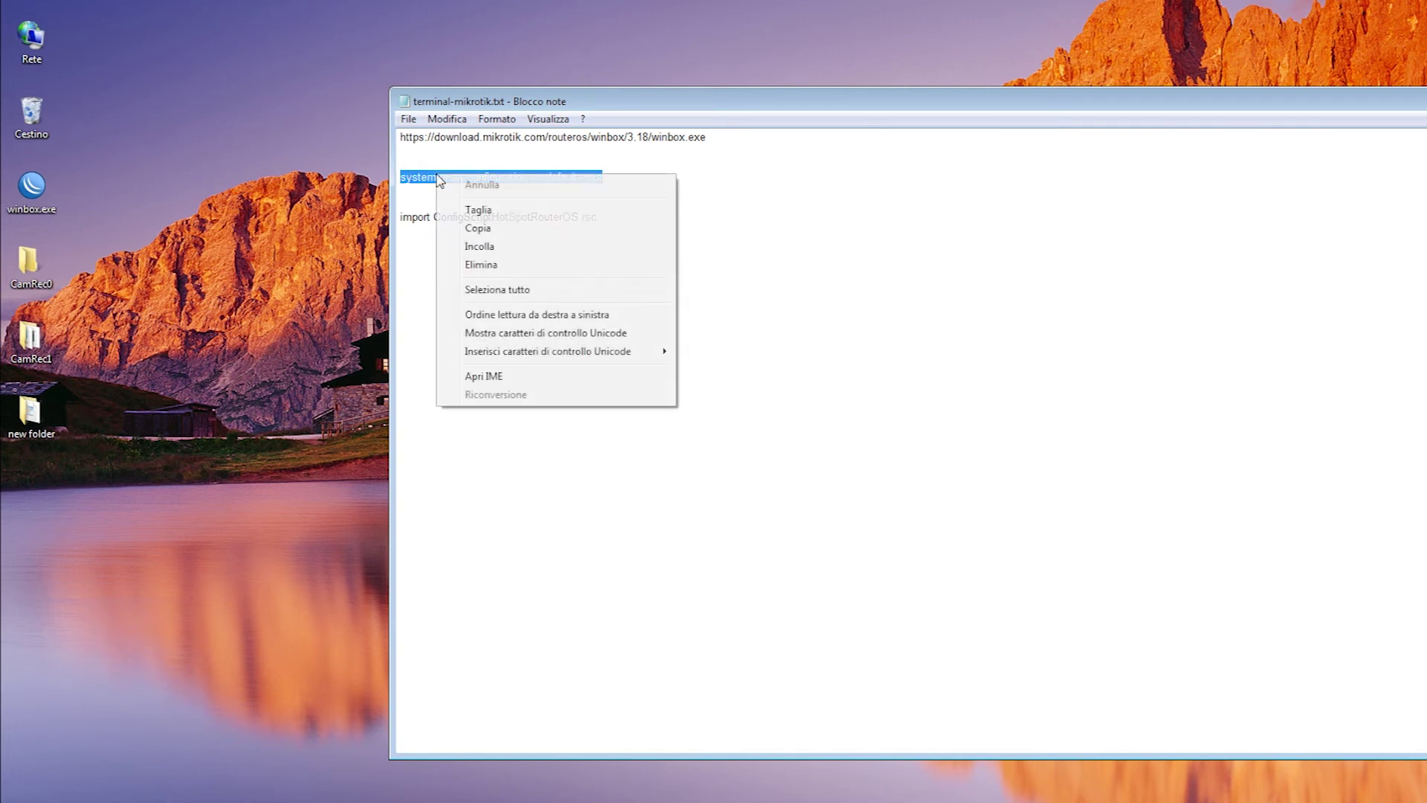
left_click(479, 229)
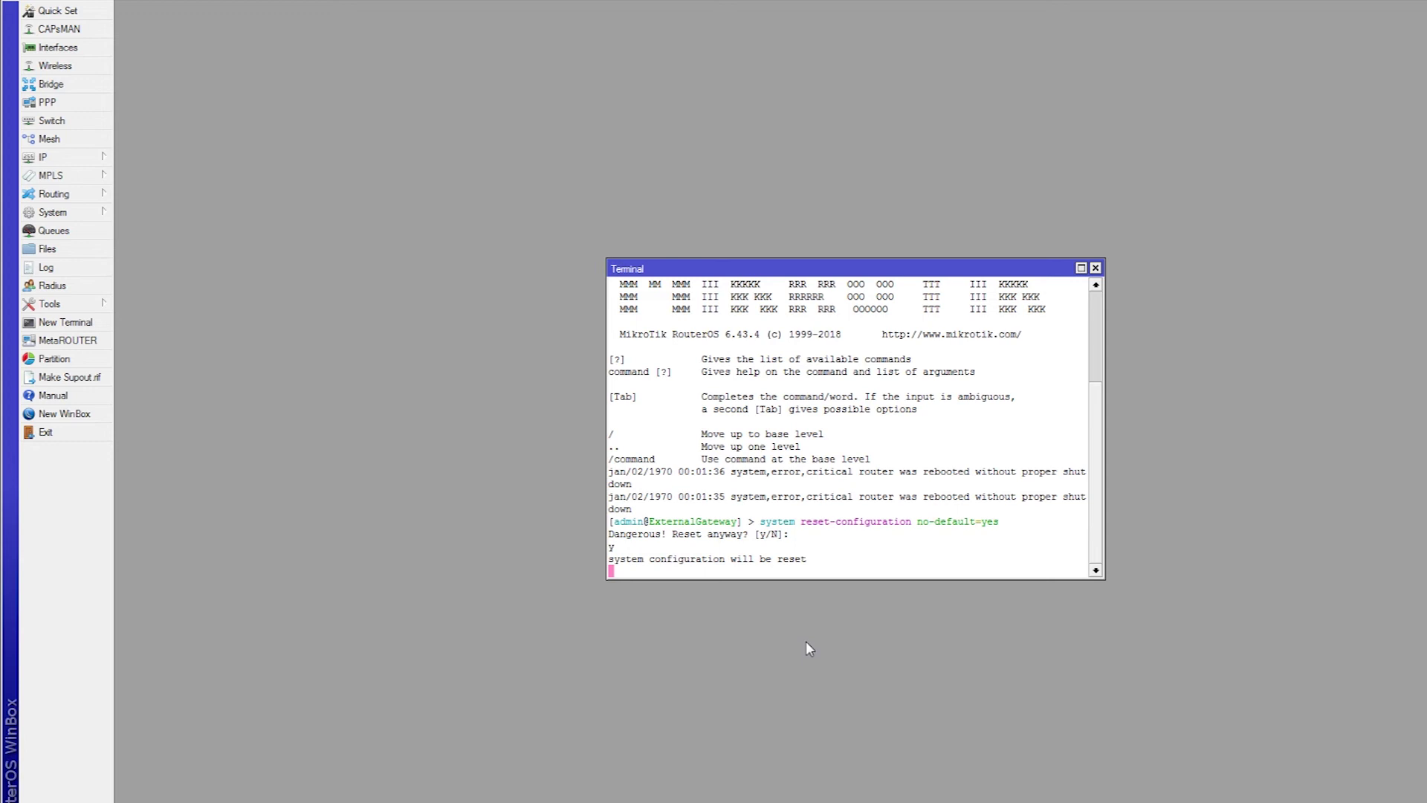
Close the stale reconnect dialog, relaunch WinBox and connect to the reset router's MAC
key("alt+Tab")
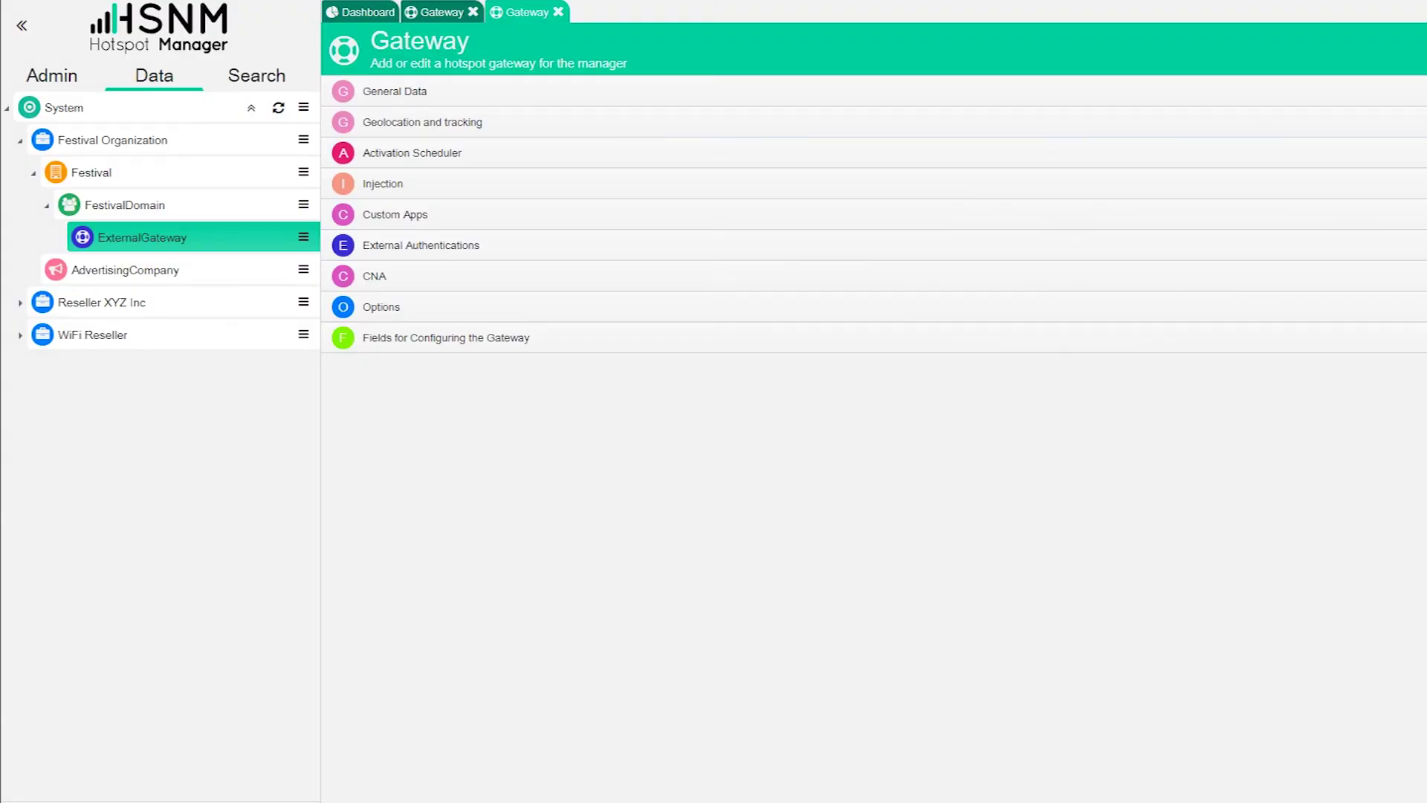
key("alt+Tab")
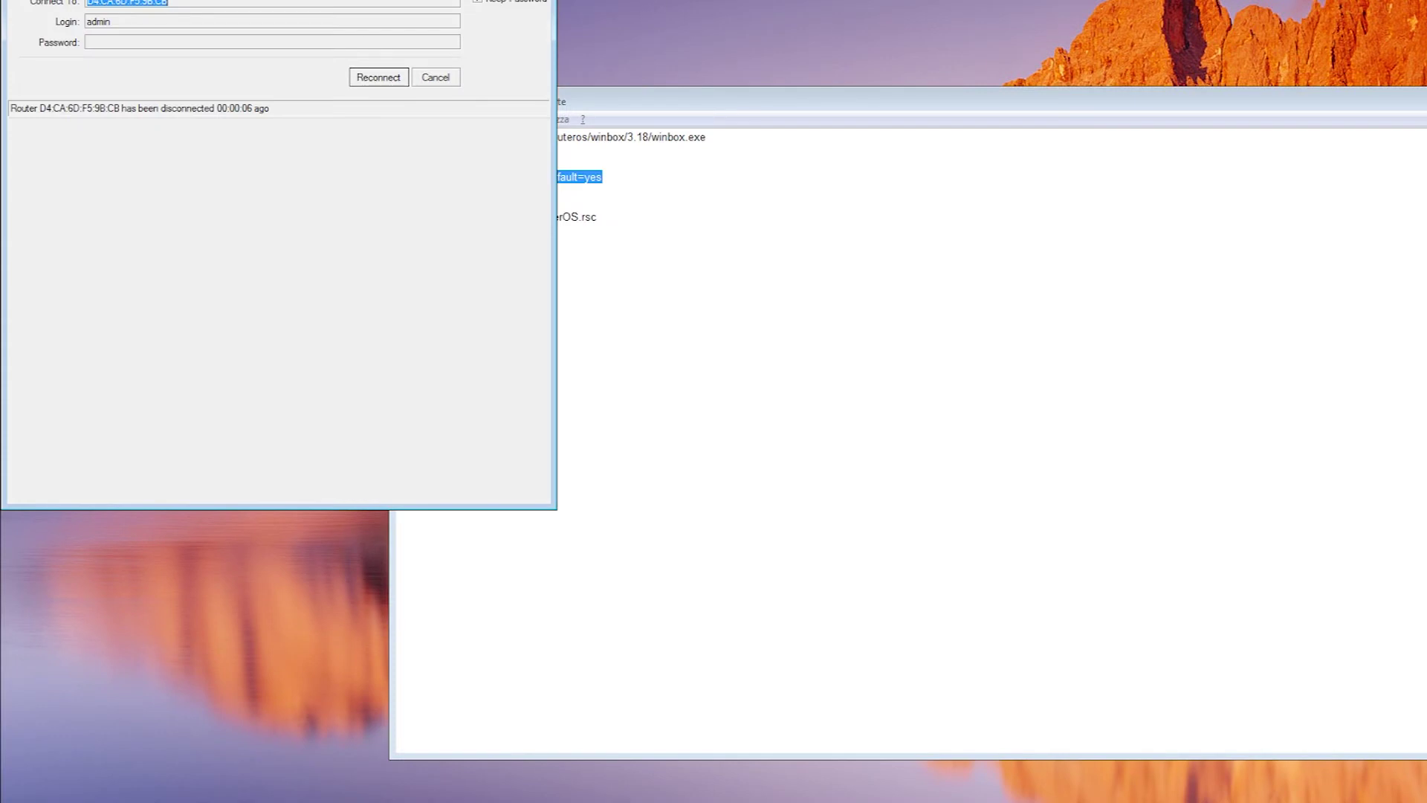
key("alt+F4")
double_click(39, 199)
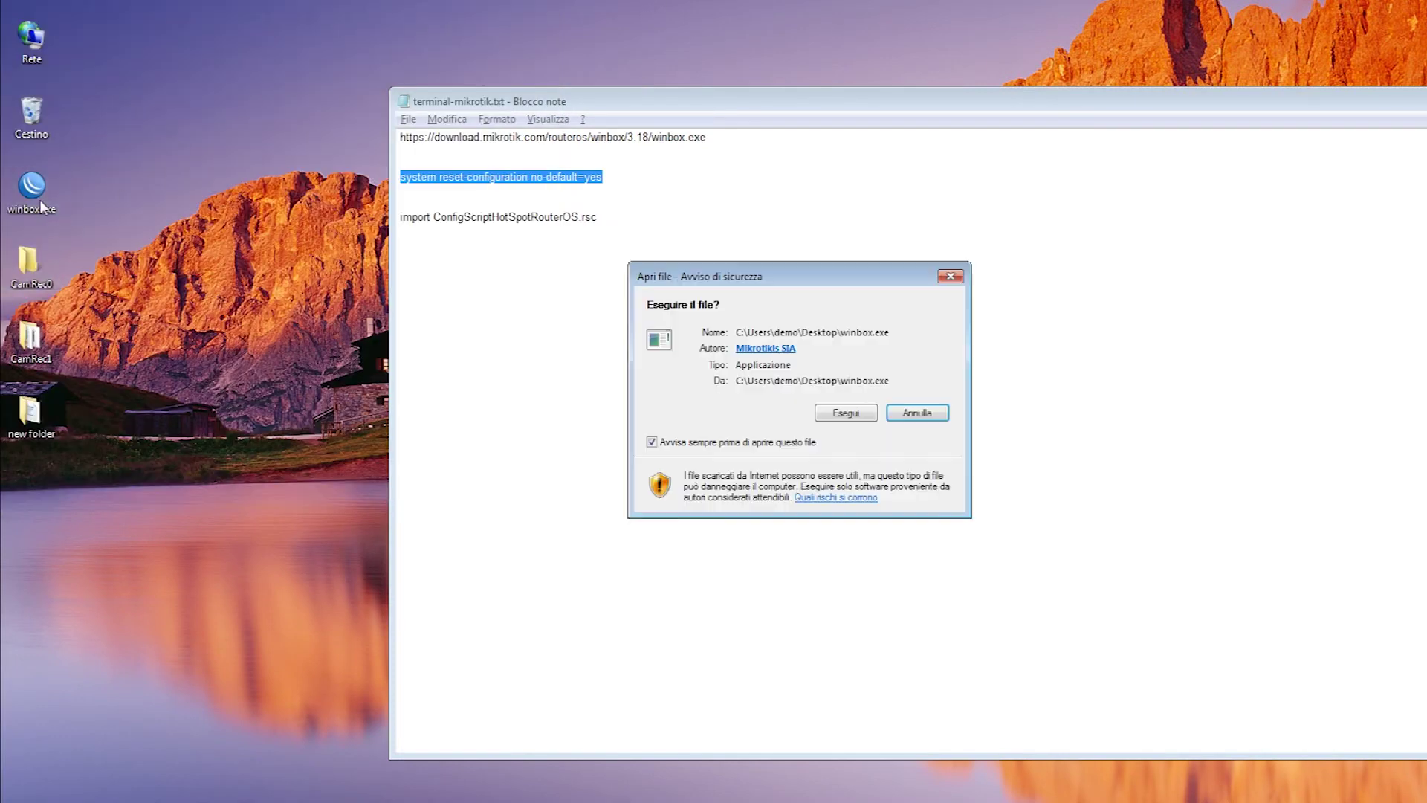
left_click(833, 419)
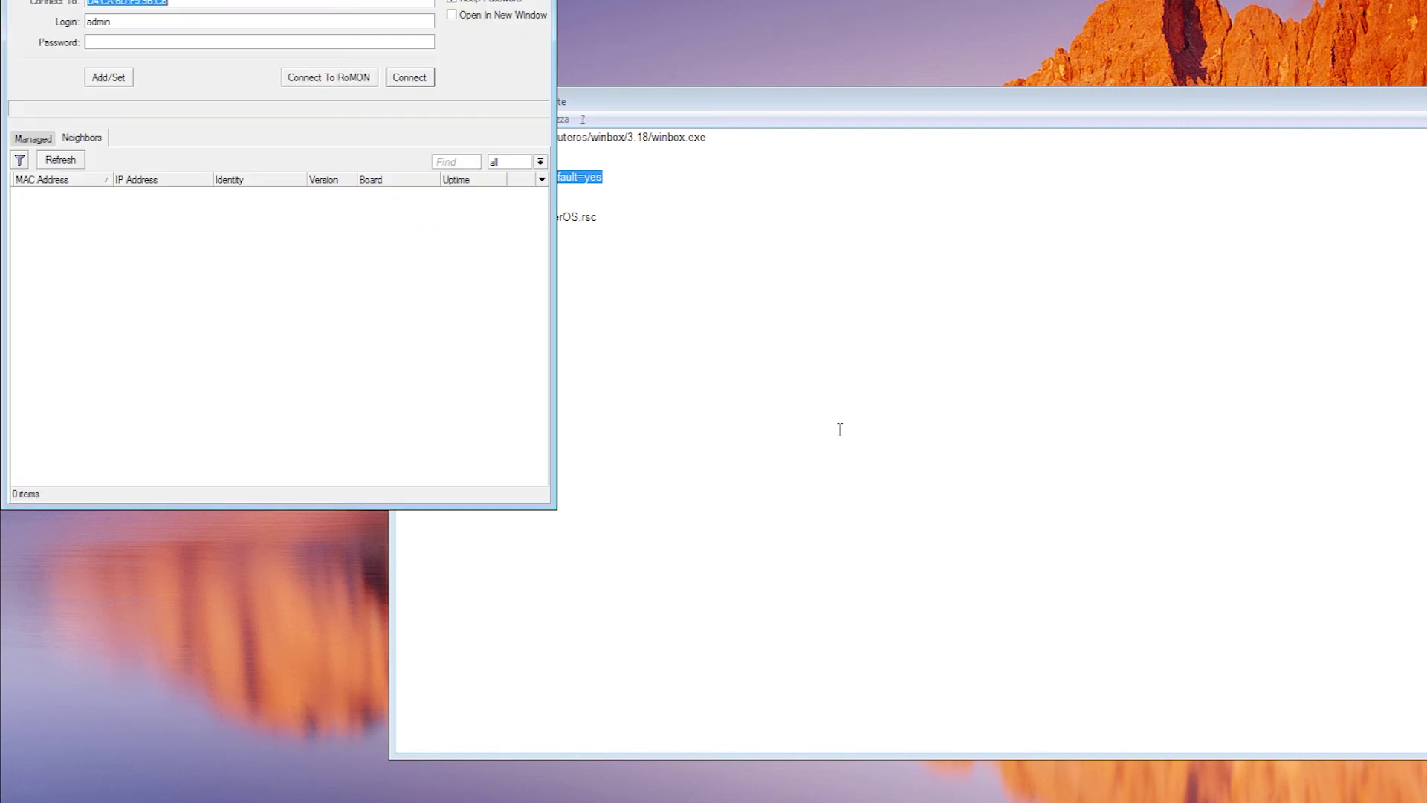
left_click(103, 193)
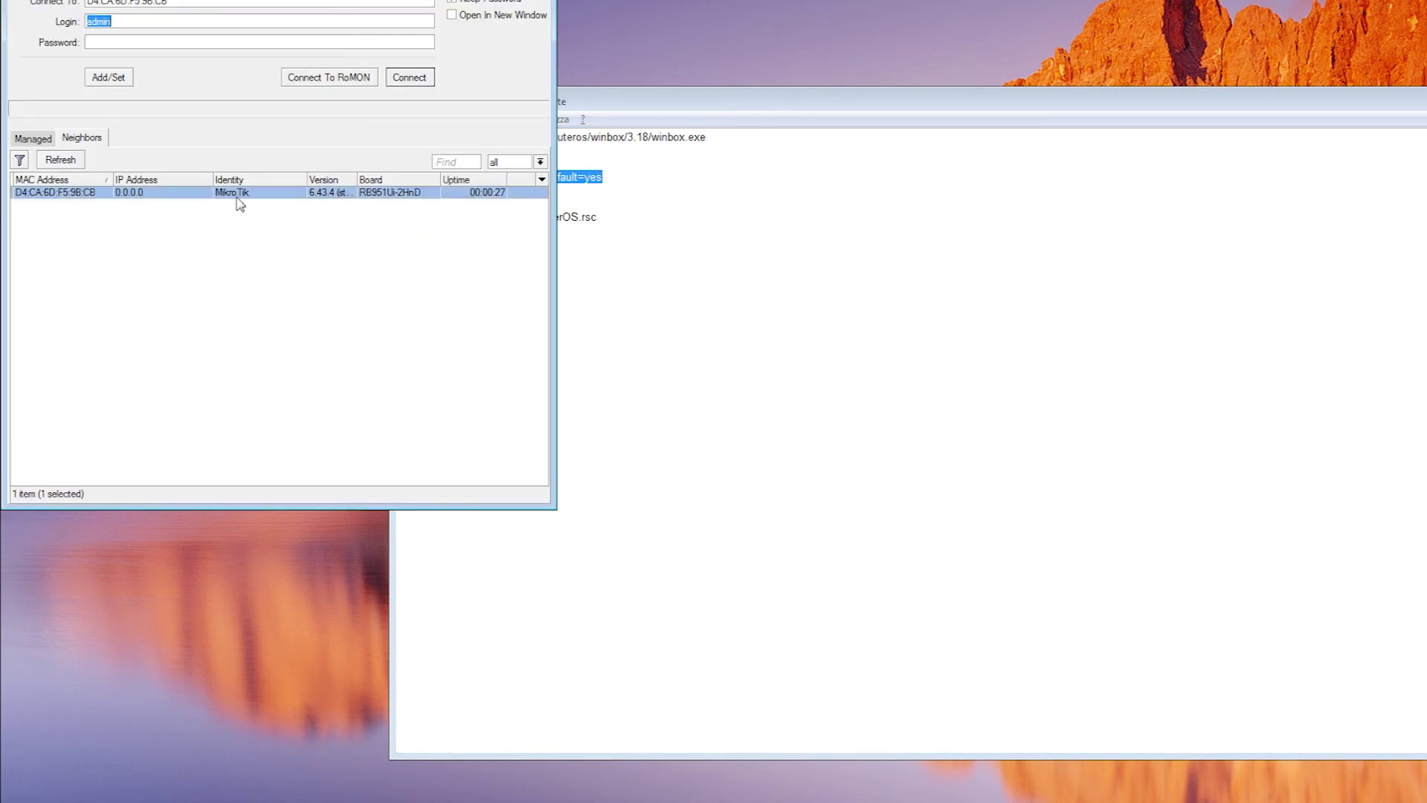
left_click(409, 78)
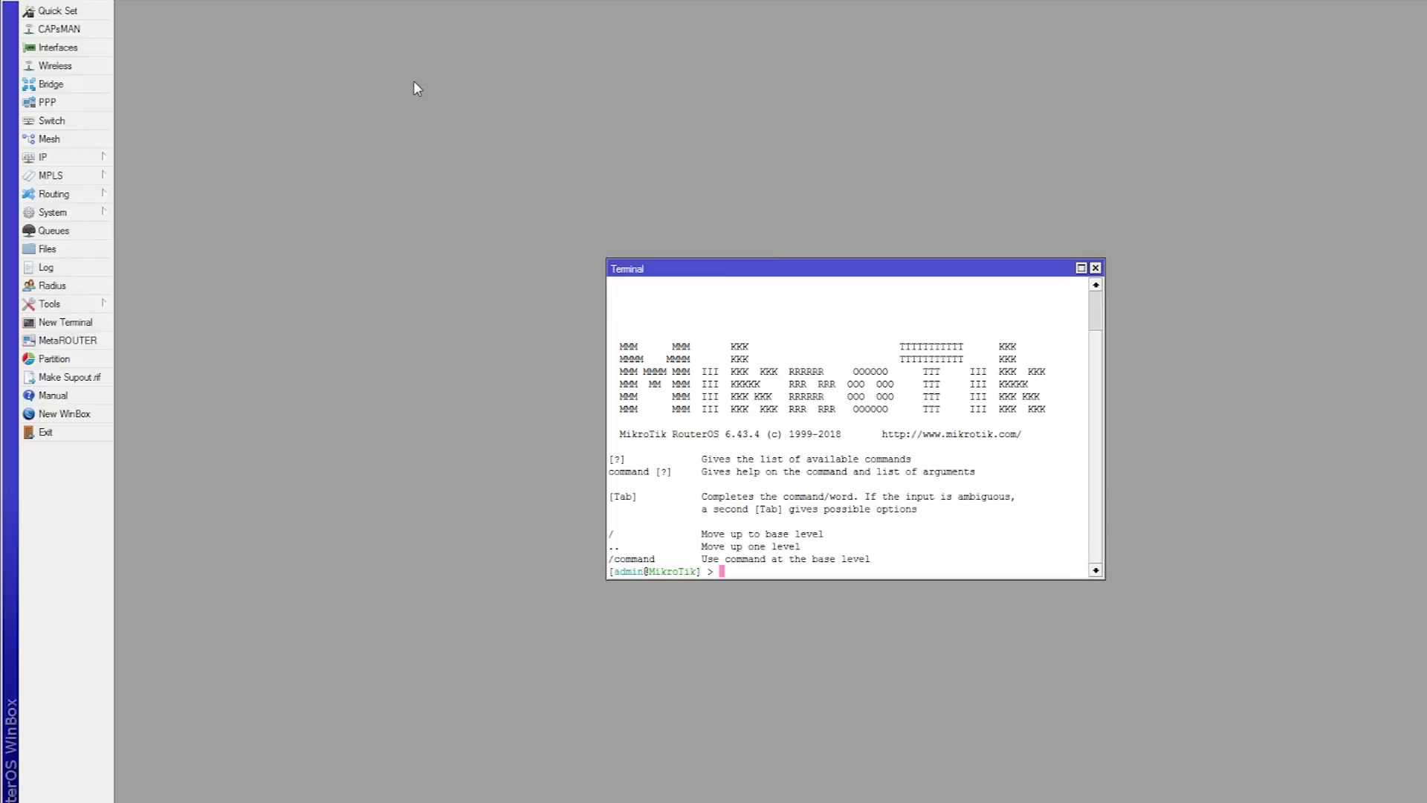
Copy the hotspot folder and ConfigScriptHotSpotRouterOS.rsc (49.3 KB) from Desktop > new folder into WinBox's File List
left_click(83, 250)
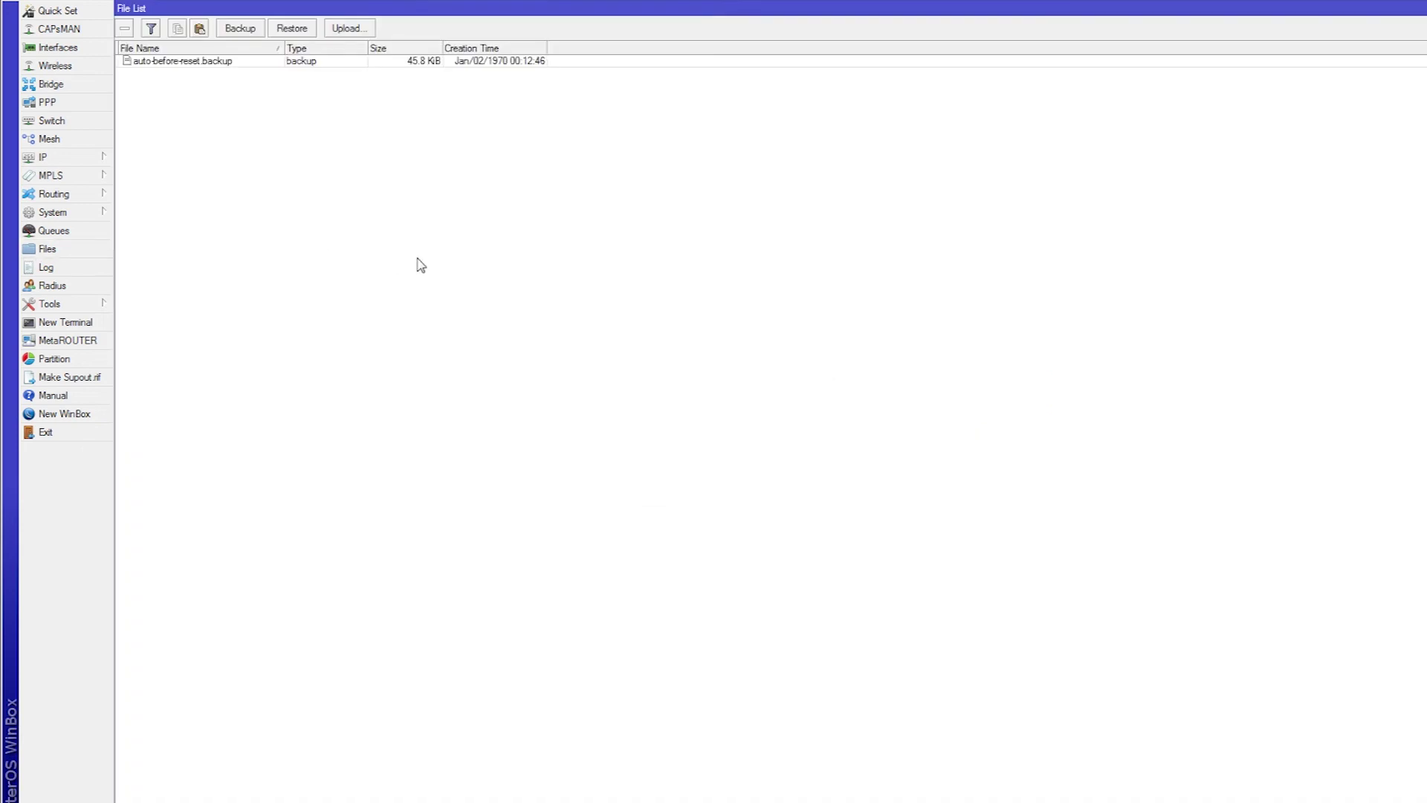
key("alt+Tab")
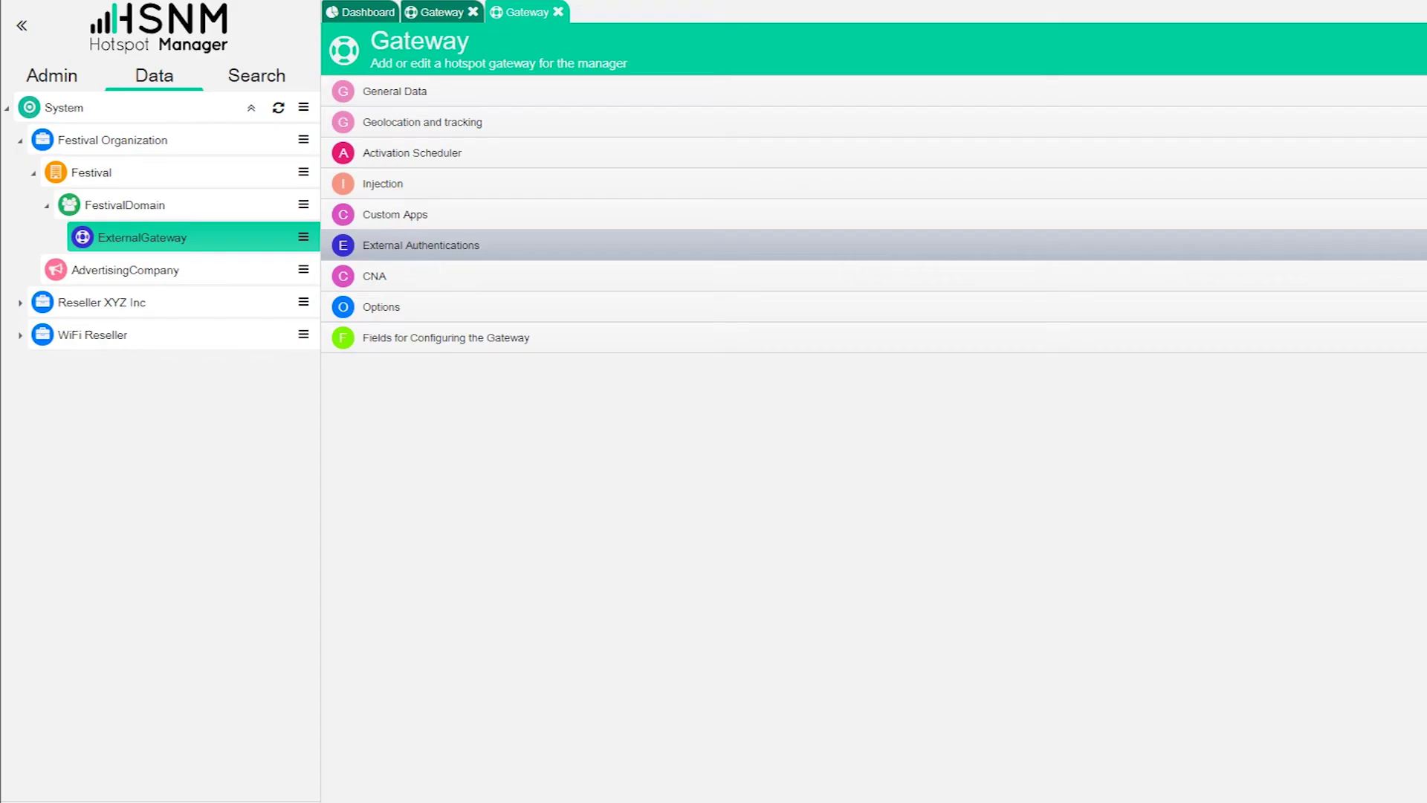
key("alt+Tab")
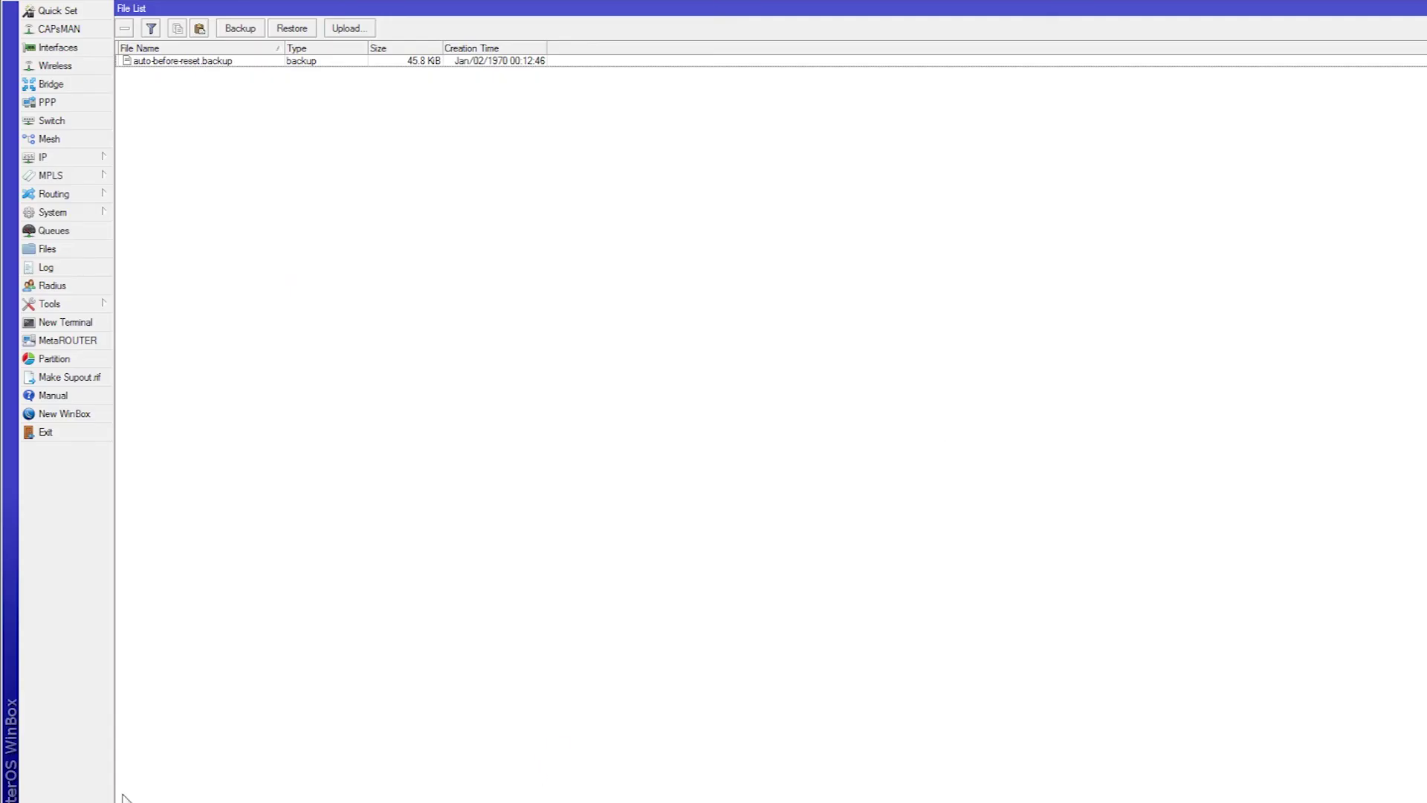
key("super+e")
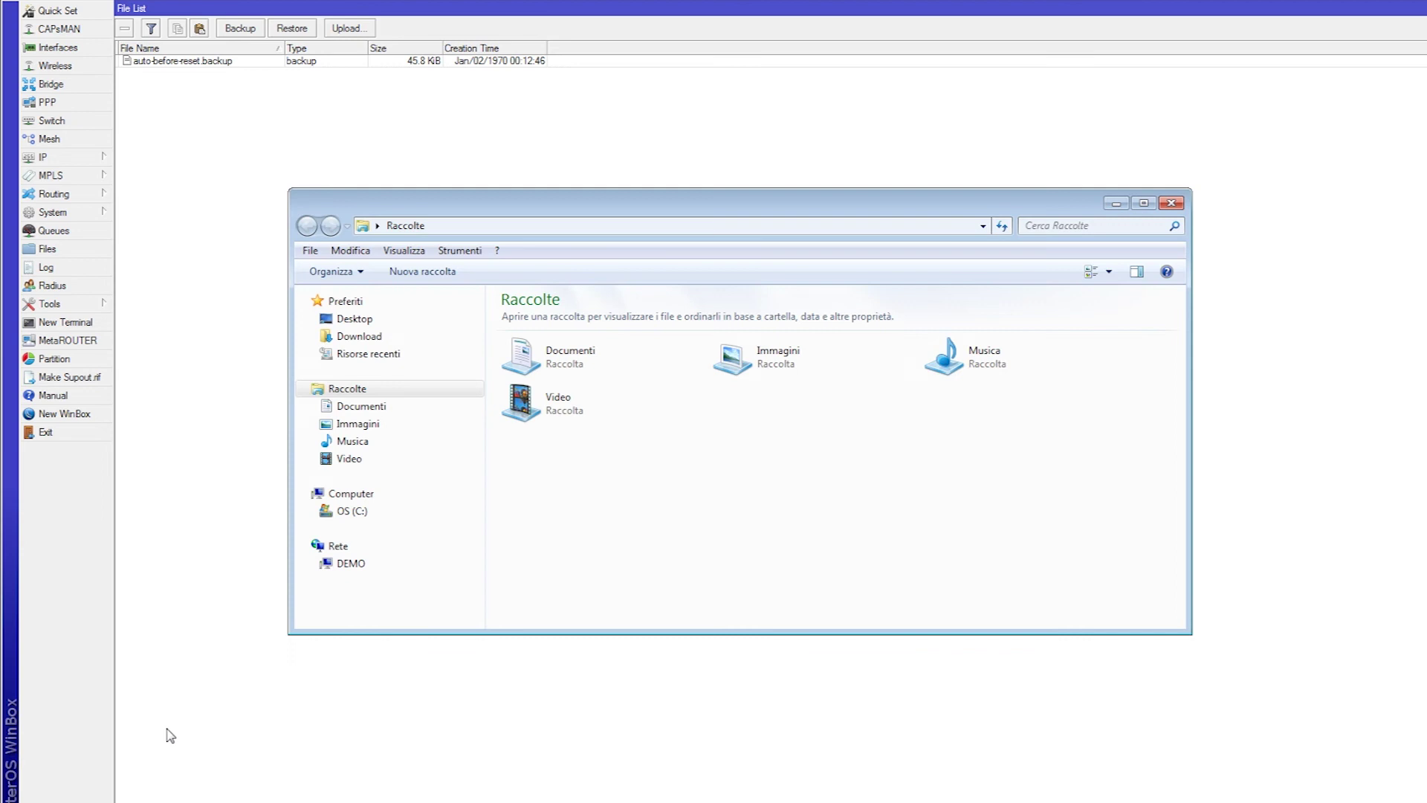
left_click(364, 319)
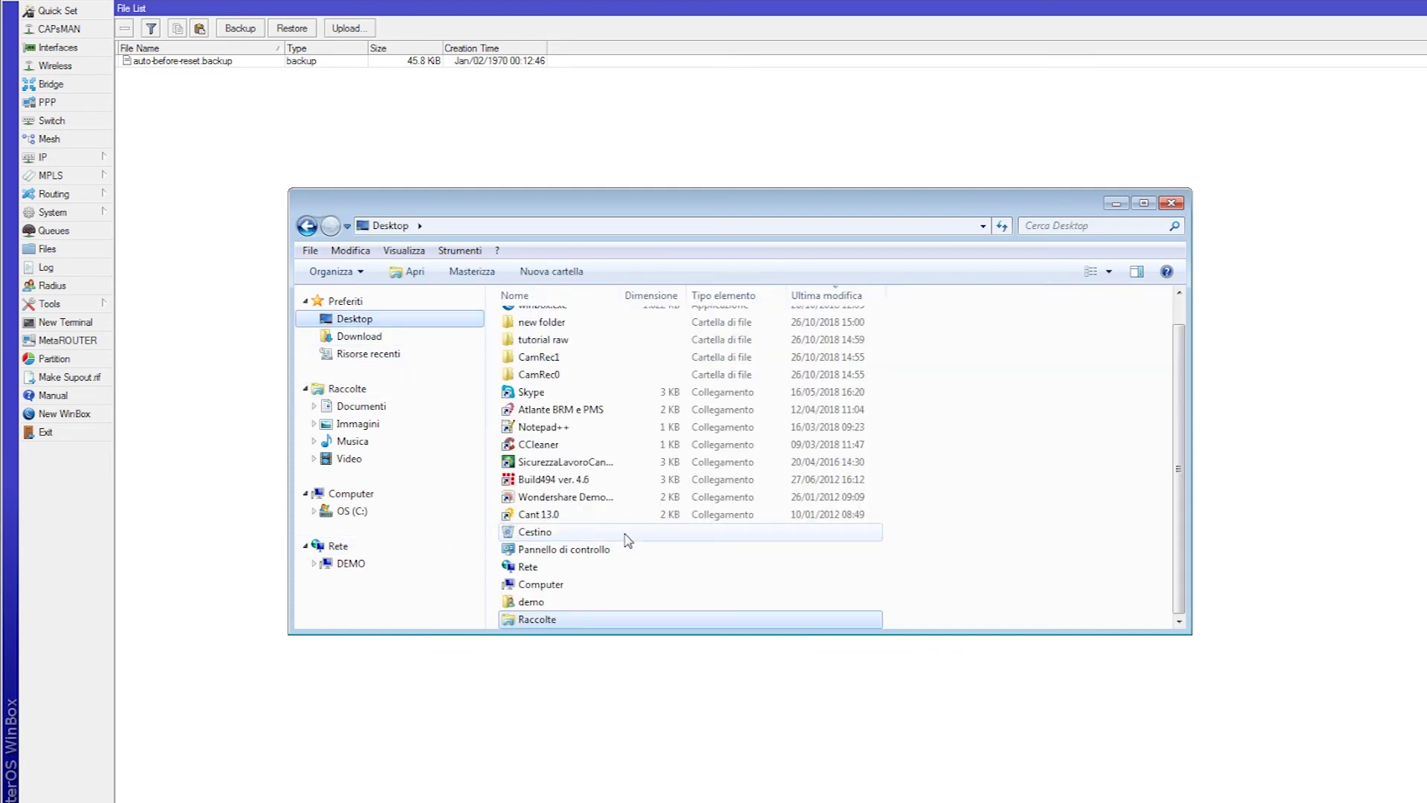
double_click(593, 324)
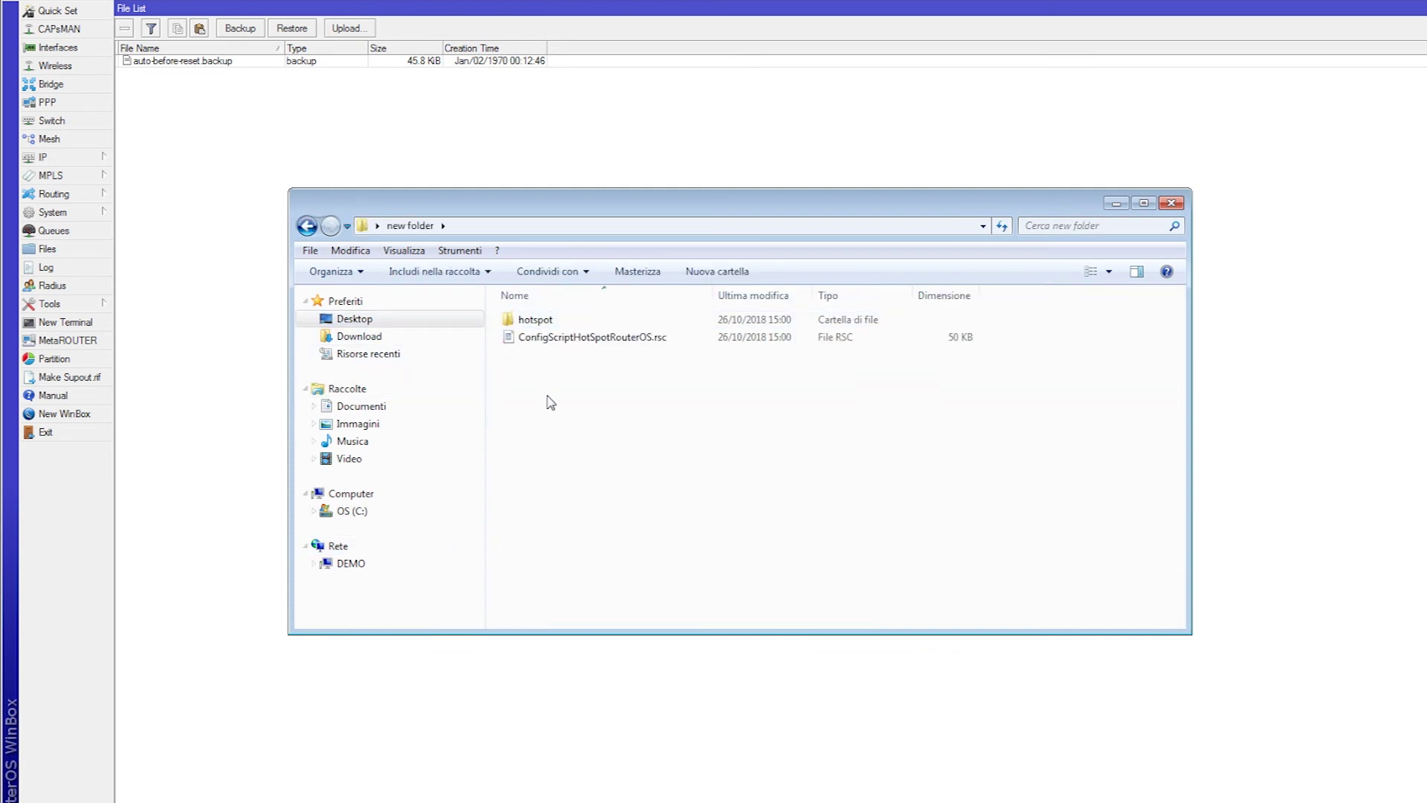
left_click_drag(551, 402, 222, 213)
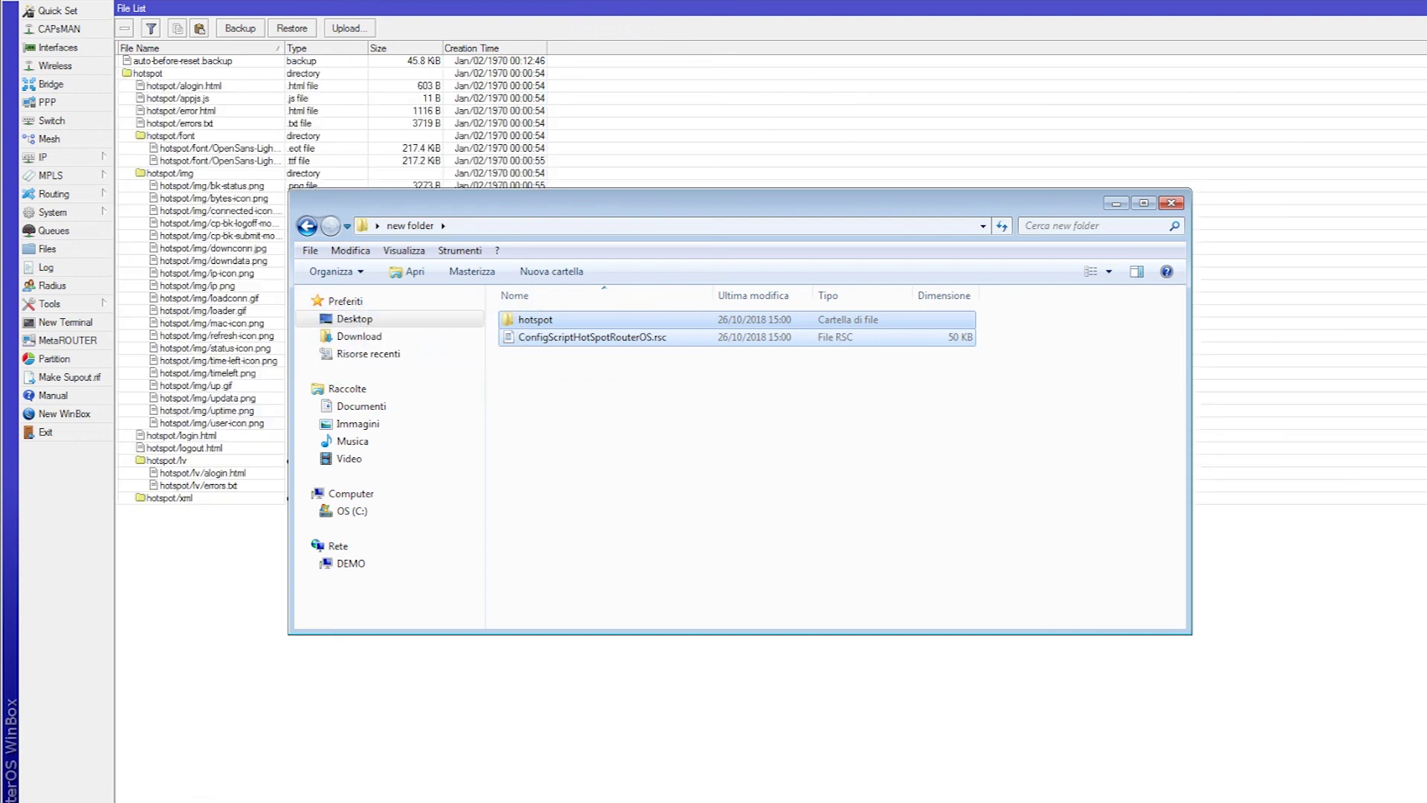
left_click(668, 61)
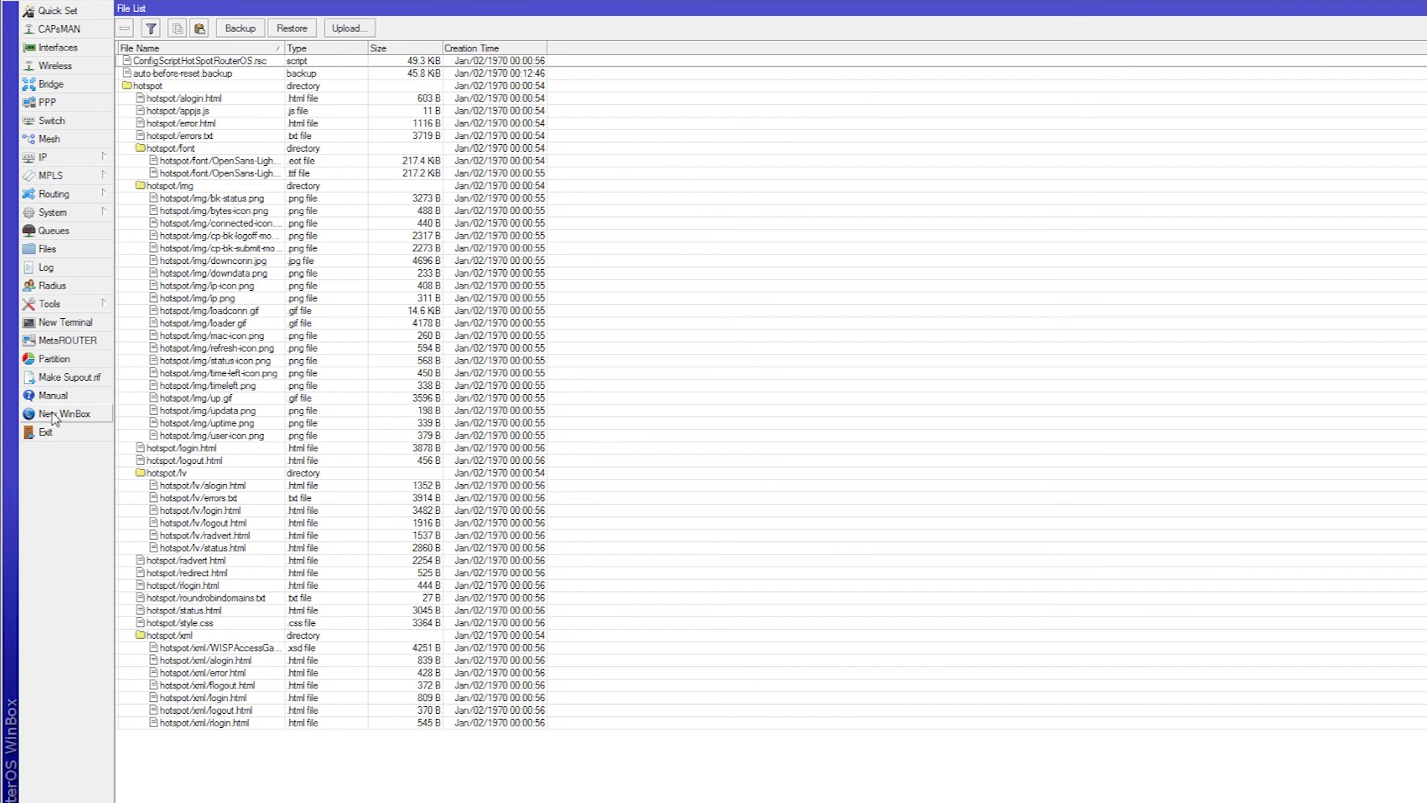
Copy the 'import ConfigScriptHotSpotRouterOS.rsc' line from the terminal-mikrotik.txt notes
left_click(51, 324)
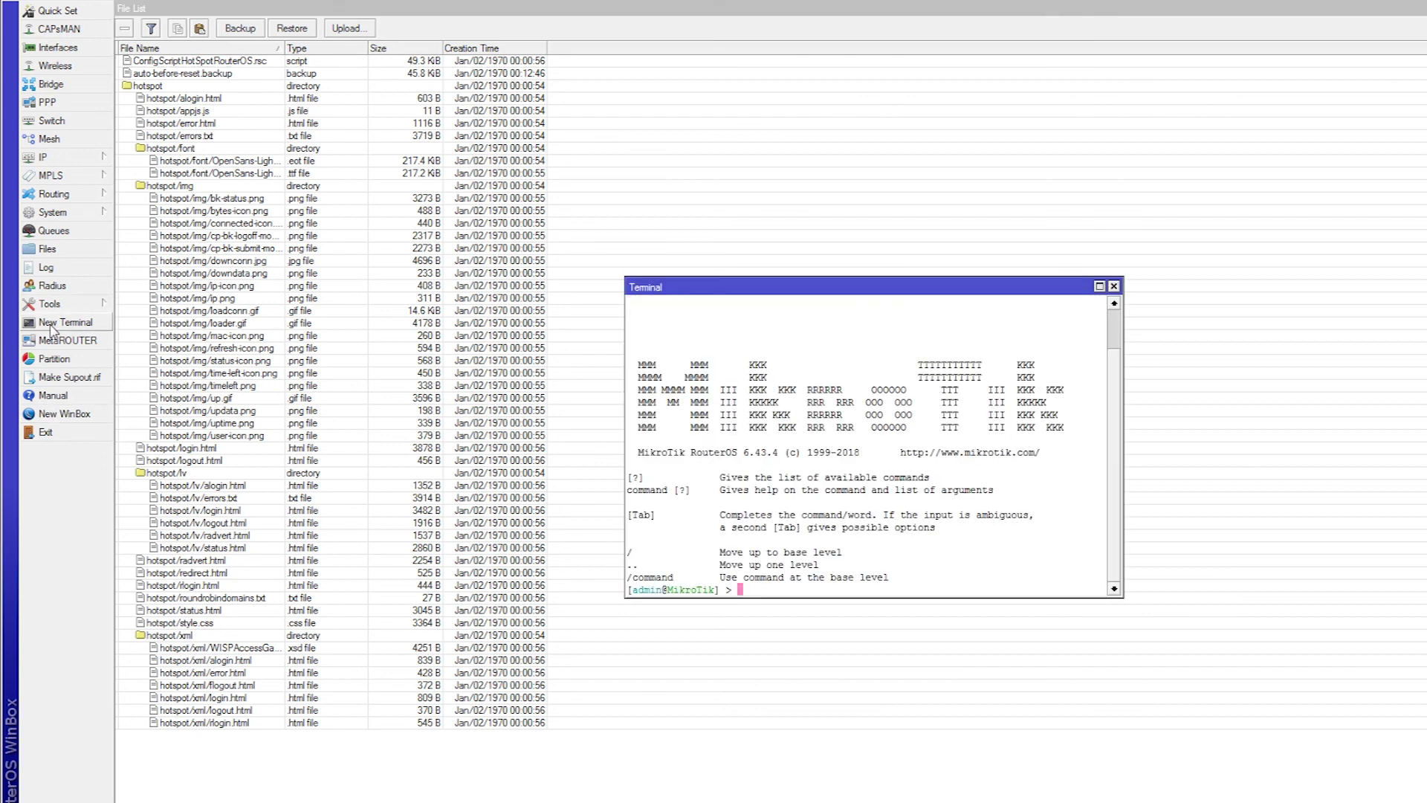
key("alt+Tab")
key("alt+Tab")
key("alt+Tab")
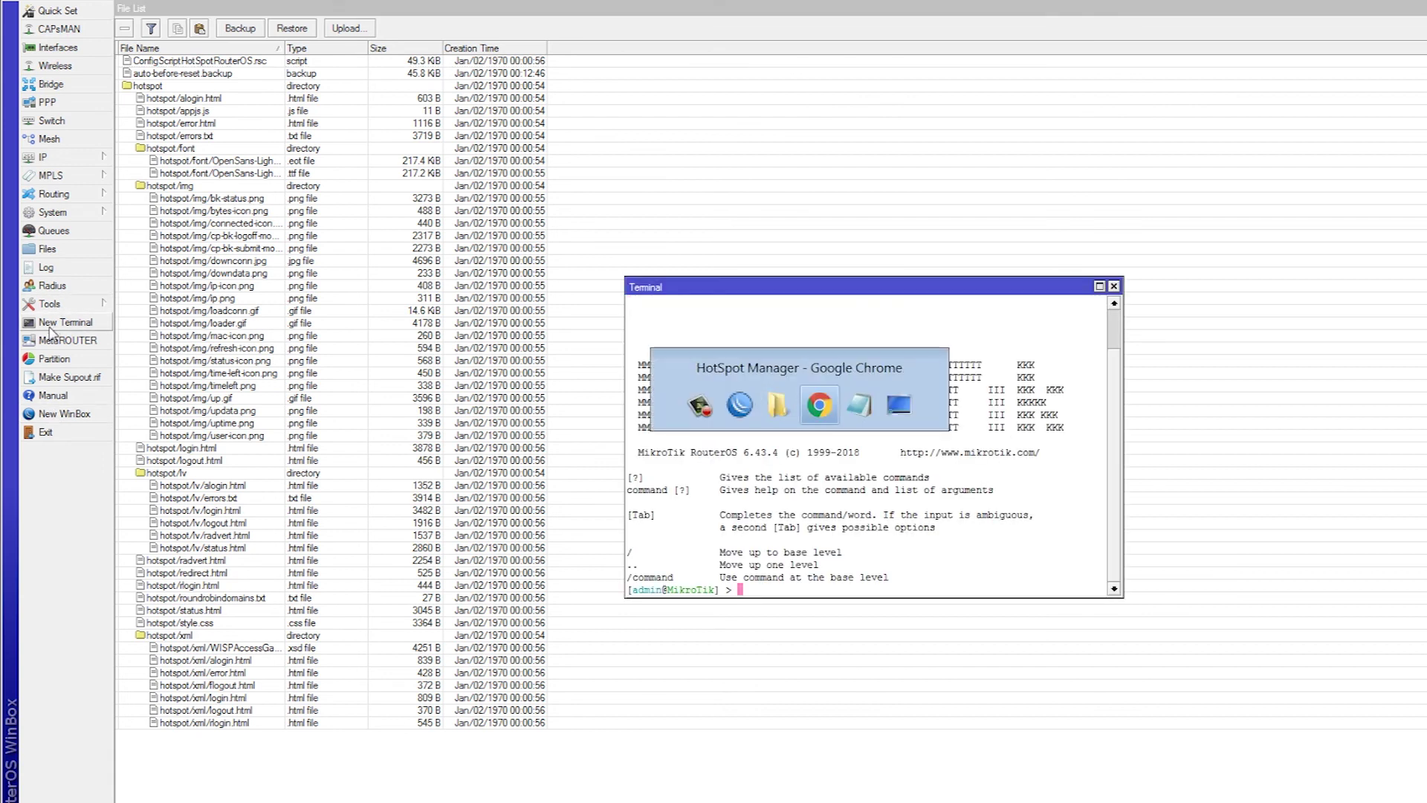
left_click_drag(632, 223, 356, 222)
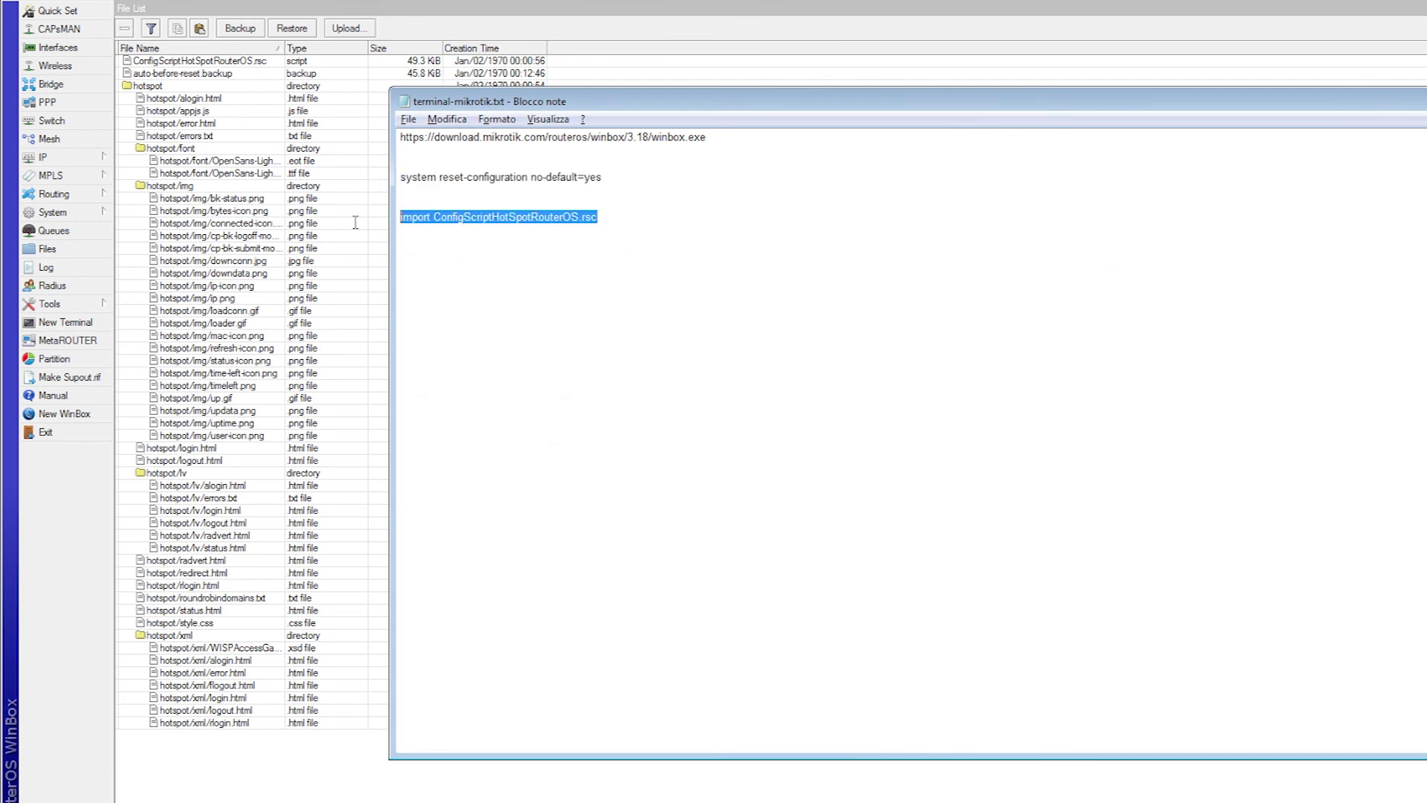
right_click(557, 225)
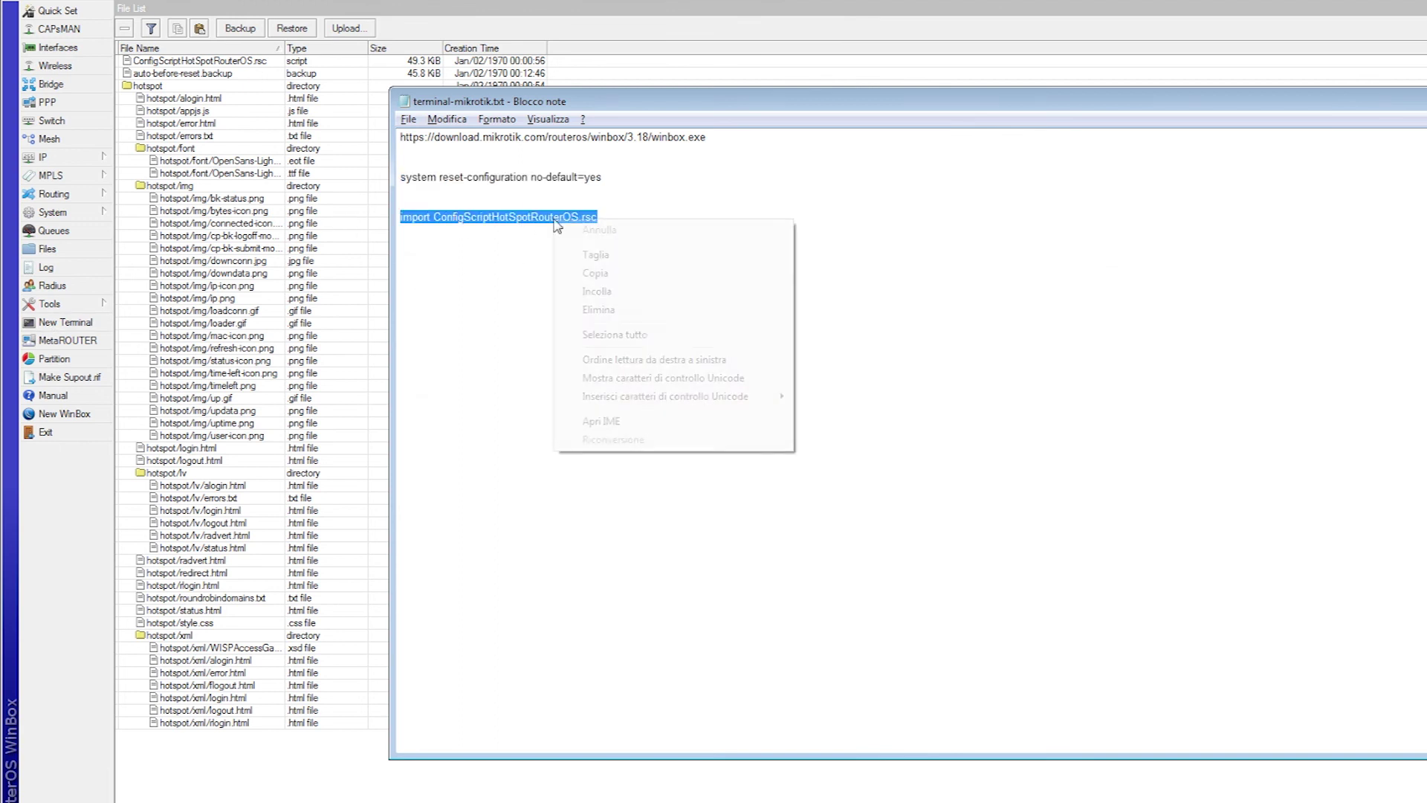
left_click(604, 274)
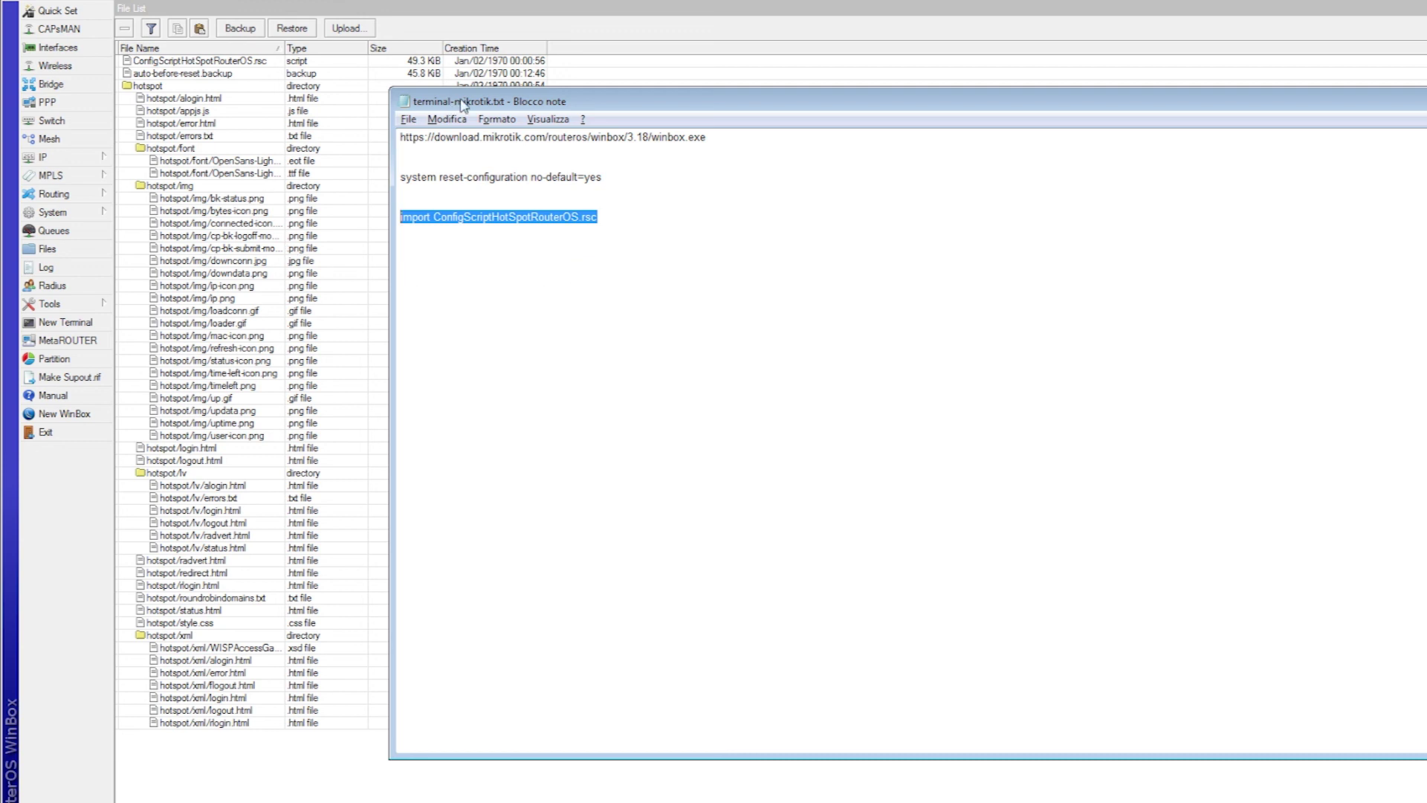
Paste the import command into a new WinBox terminal and run it
left_click(197, 236)
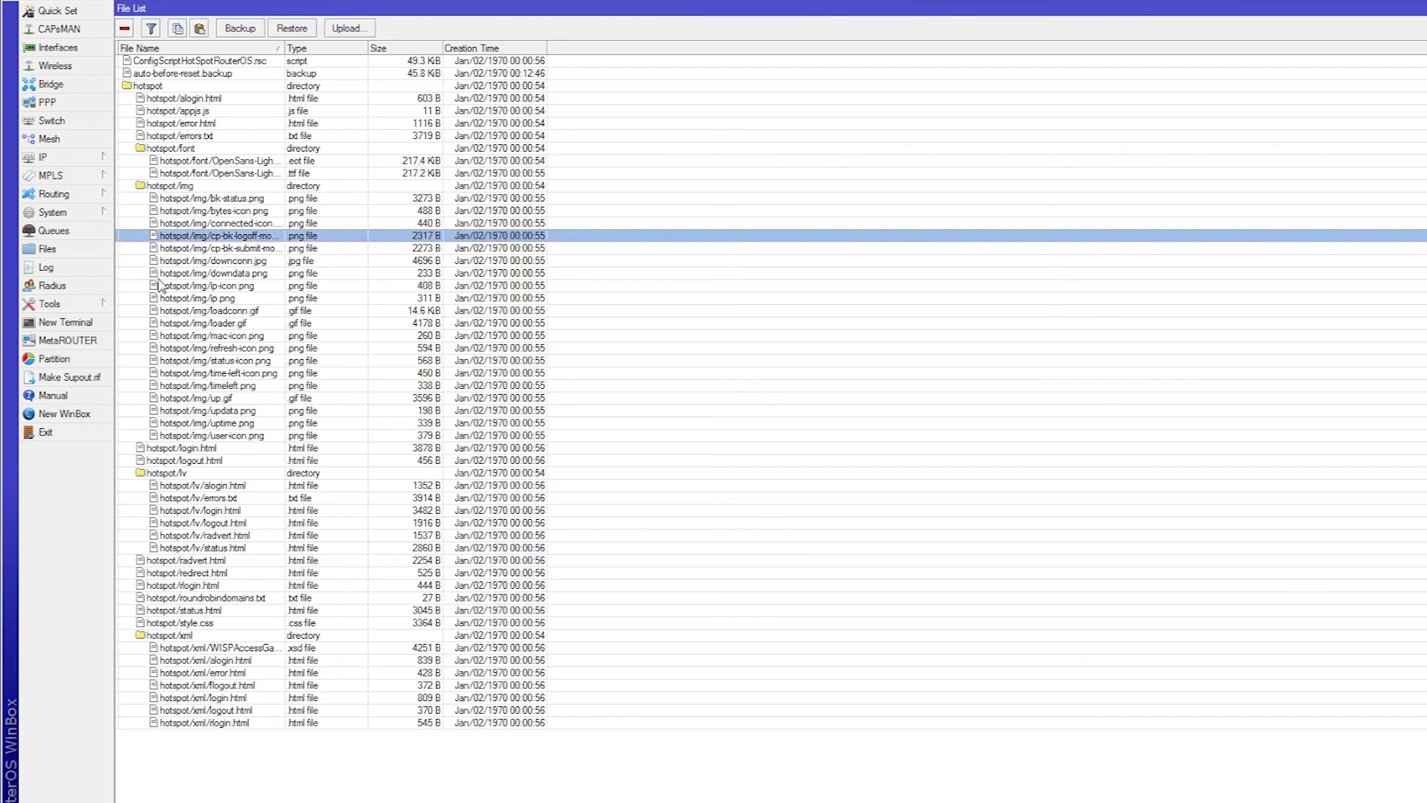
left_click(68, 324)
right_click(771, 608)
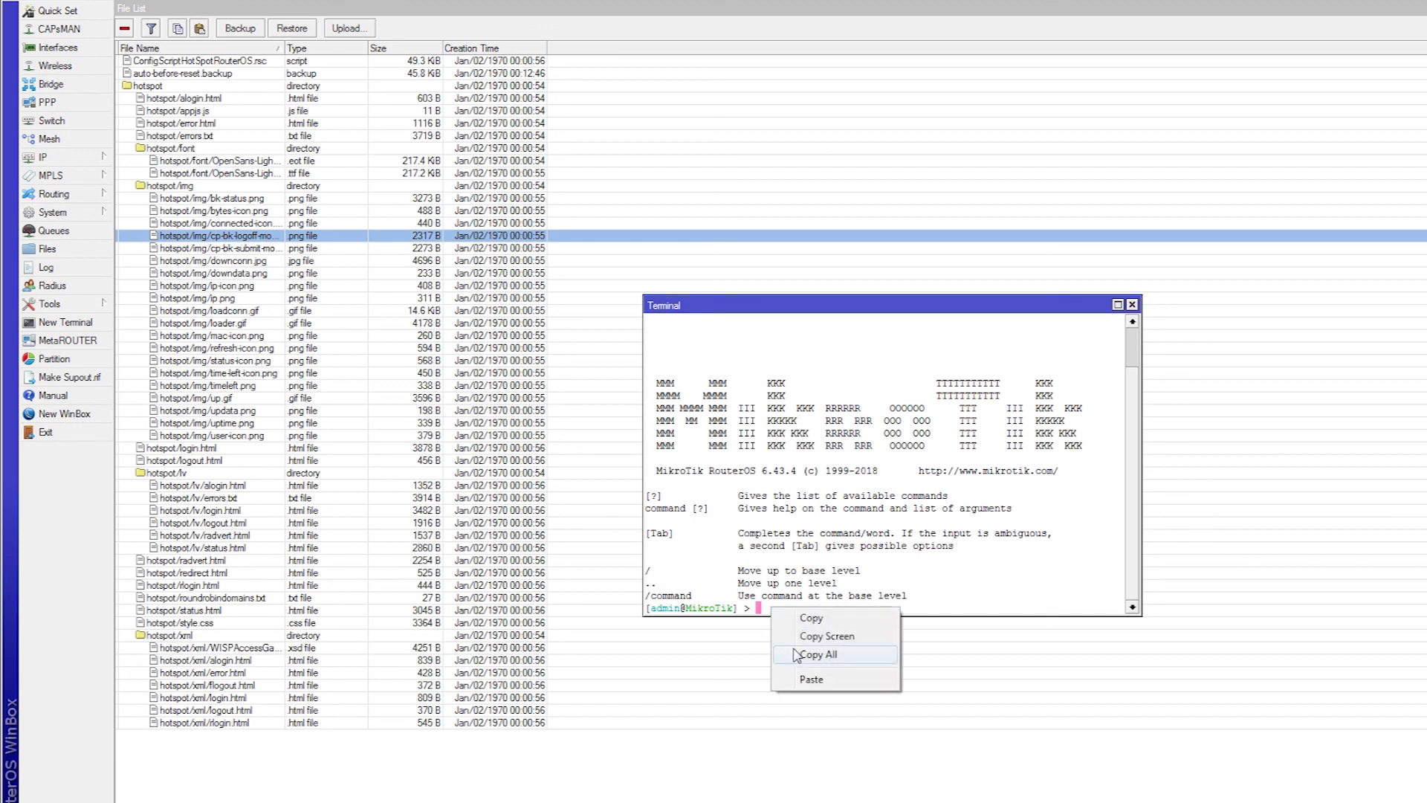
left_click(810, 681)
key("Return")
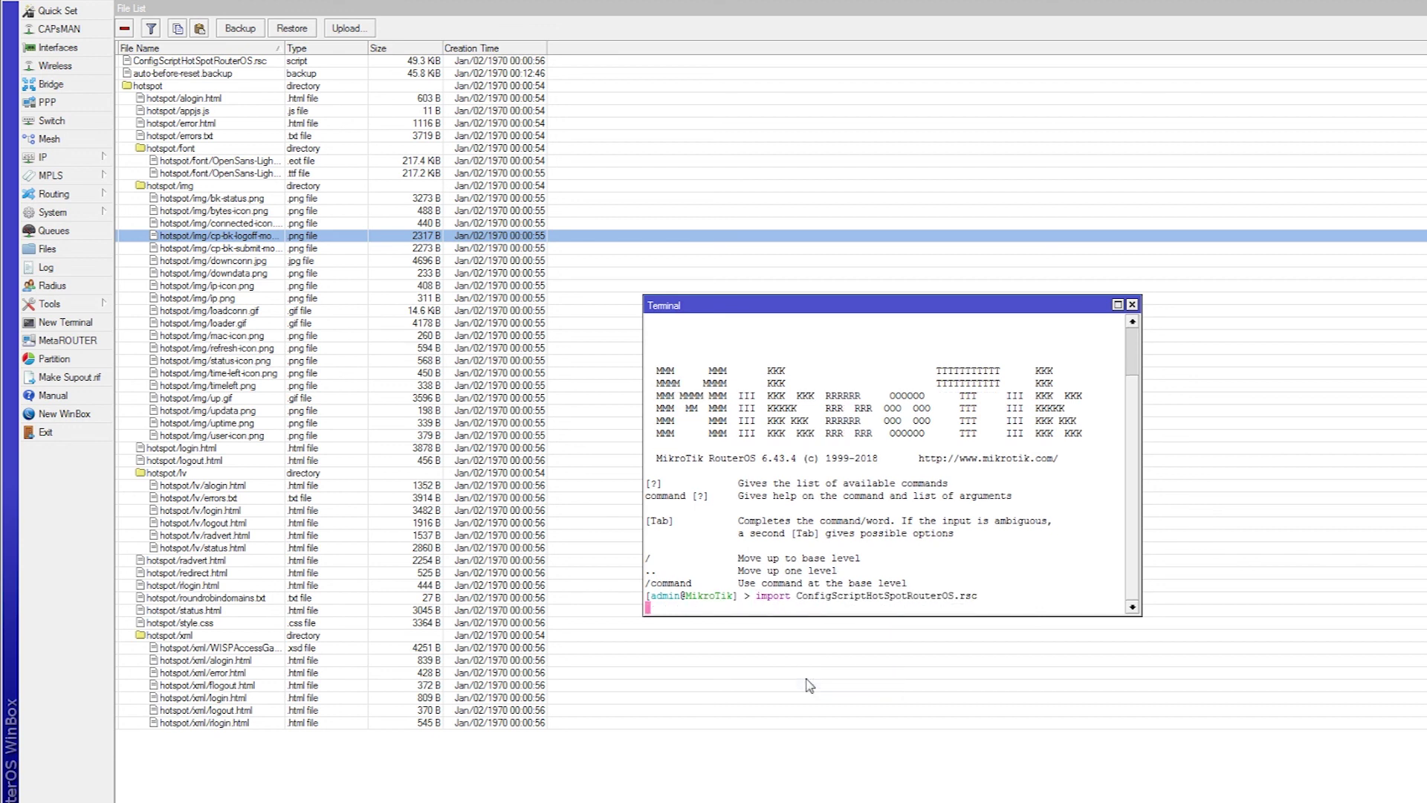